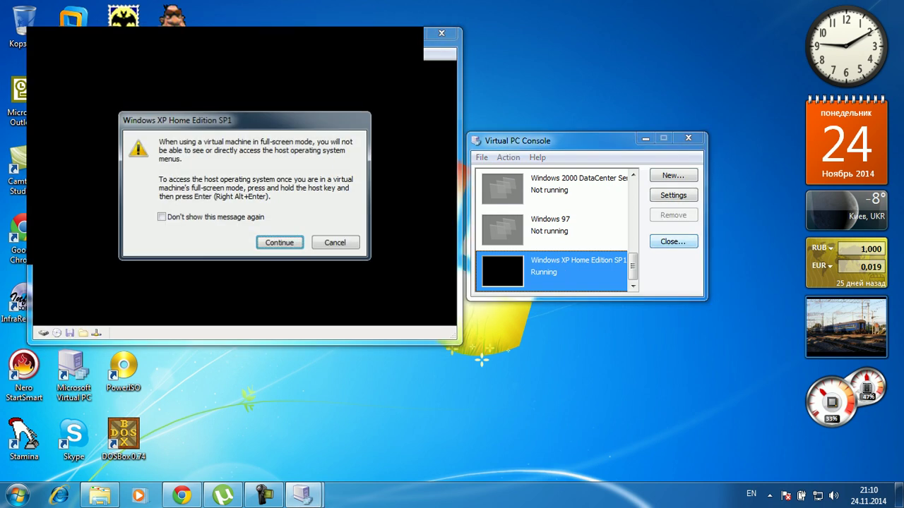
# - Continue into full-screen mode for the Windows XP Home Edition SP1 virtual machine
pyautogui.press('Return')
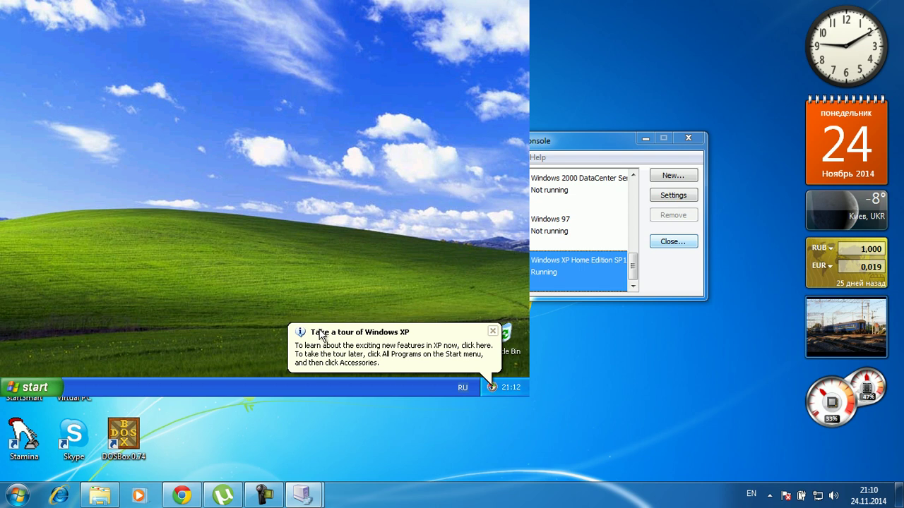
# - Play the animated Windows XP tour, skip its intro and exit it, dismissing the .NET Passport Wizard as well
pyautogui.click(319, 337)
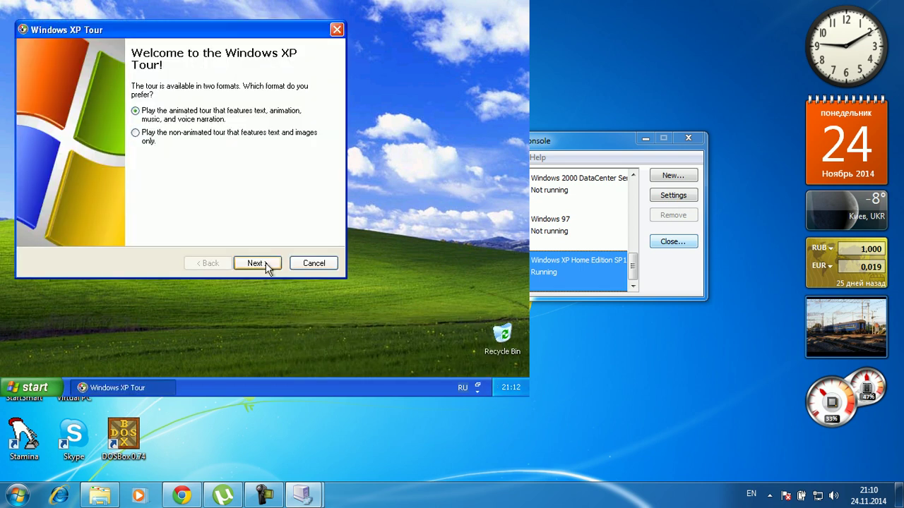
pyautogui.click(266, 262)
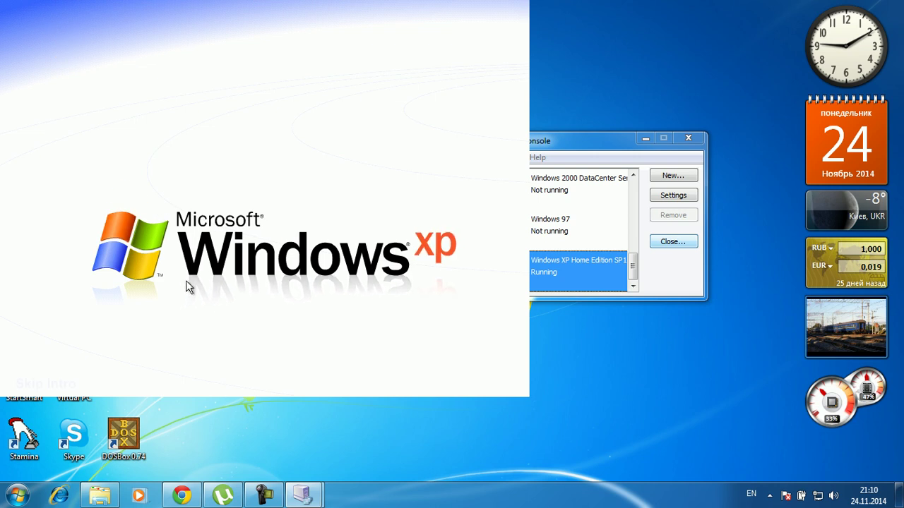
pyautogui.click(73, 384)
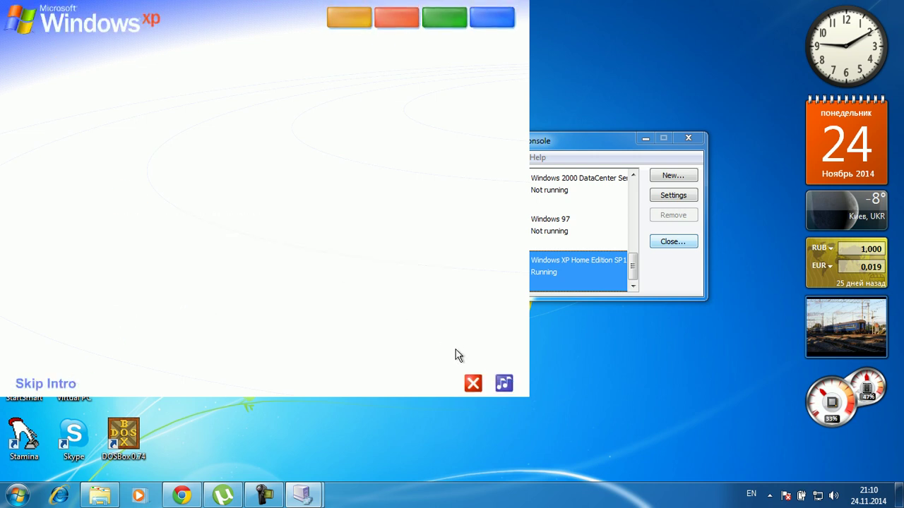
pyautogui.click(482, 379)
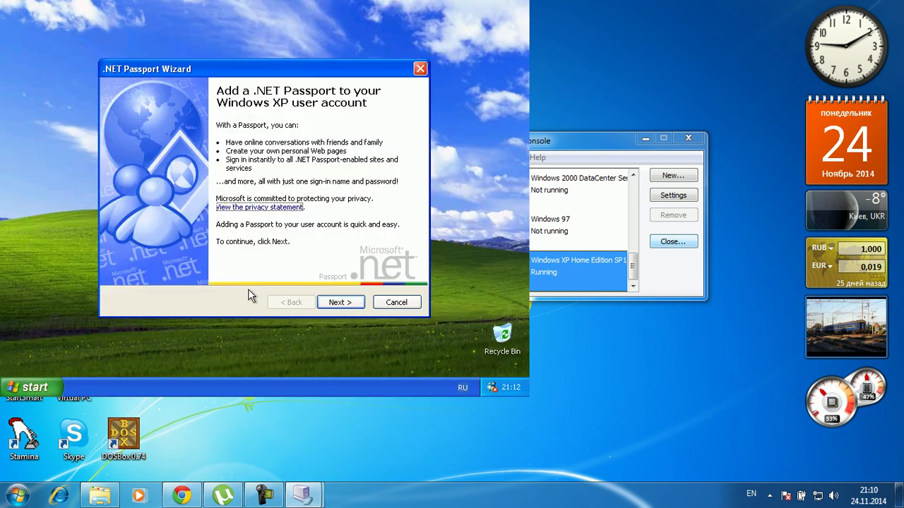
pyautogui.click(393, 303)
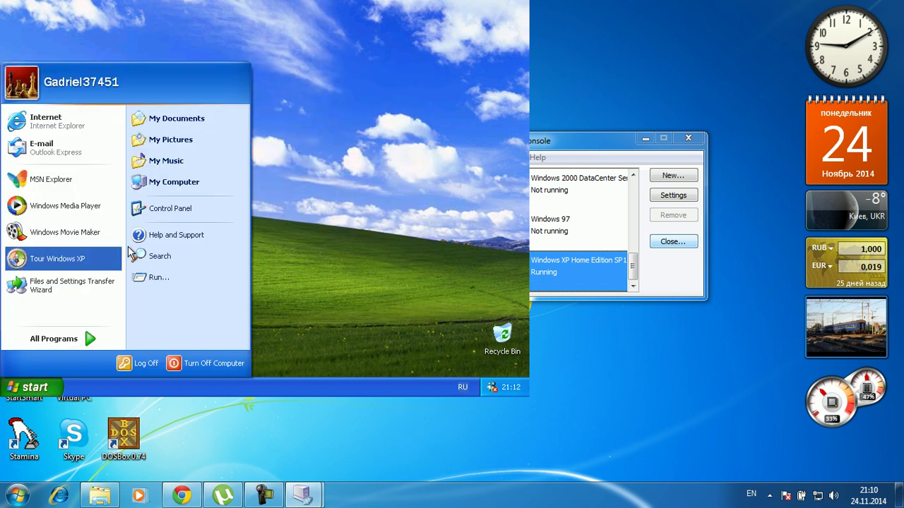
# - View the general system properties of My Computer and close them without changes
pyautogui.rightClick(165, 183)
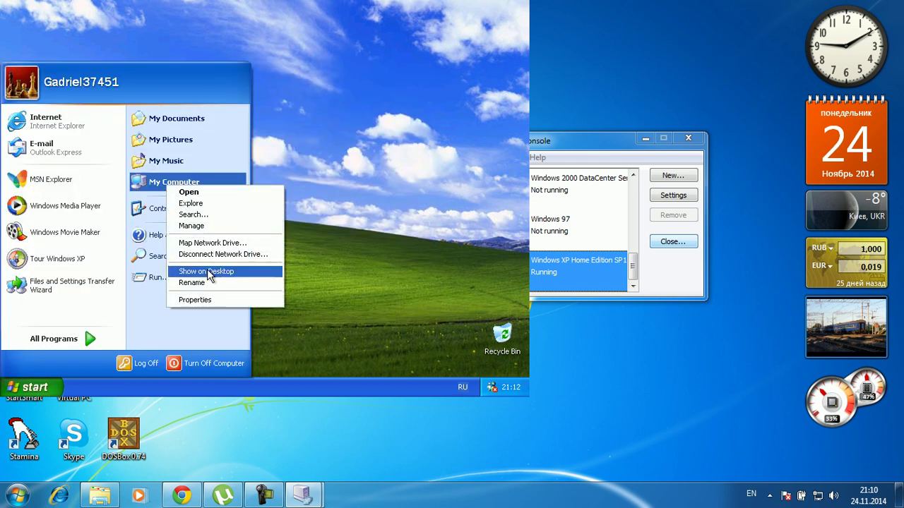
pyautogui.click(214, 297)
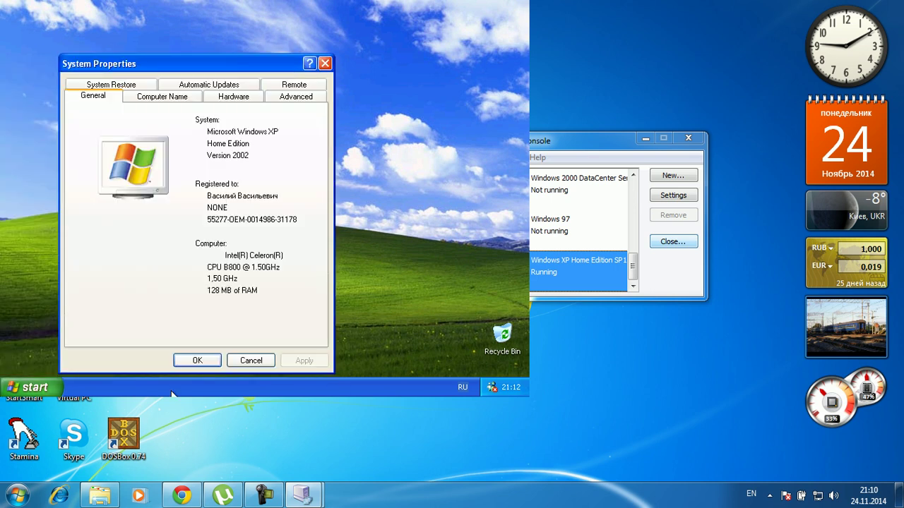
pyautogui.click(249, 360)
# - Run winver to view the Windows version information, and close it after reading
pyautogui.click(33, 387)
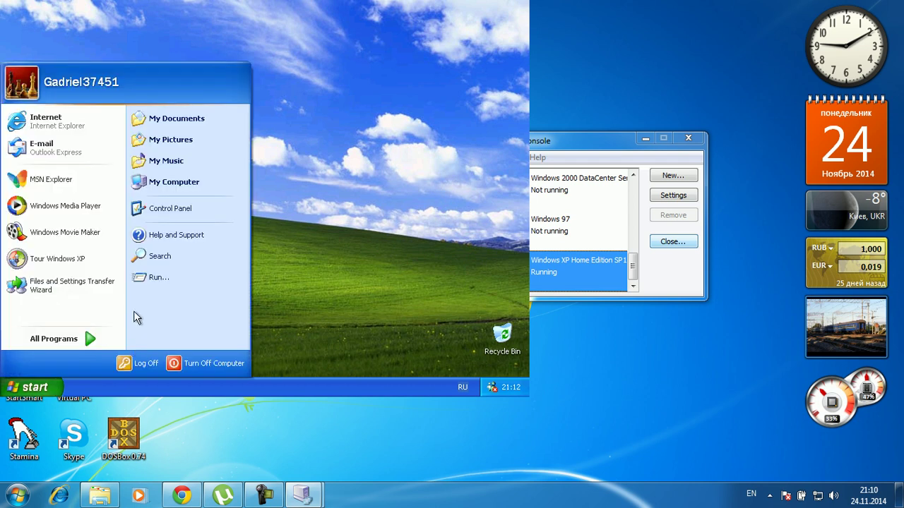
pyautogui.click(158, 284)
pyautogui.hotkey('alt', 'shift')
pyautogui.write('winver')
pyautogui.hotkey('alt', 'shift')
pyautogui.hotkey('alt', 'shift')
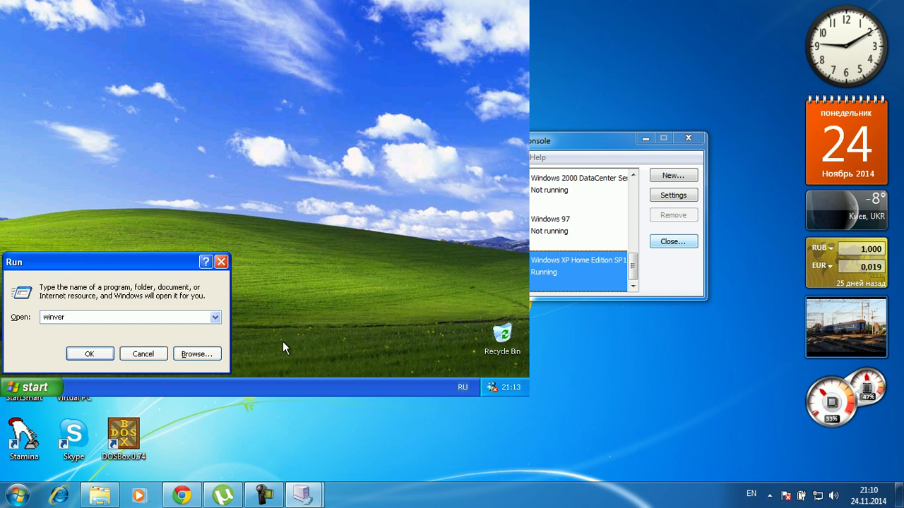
pyautogui.press('Return')
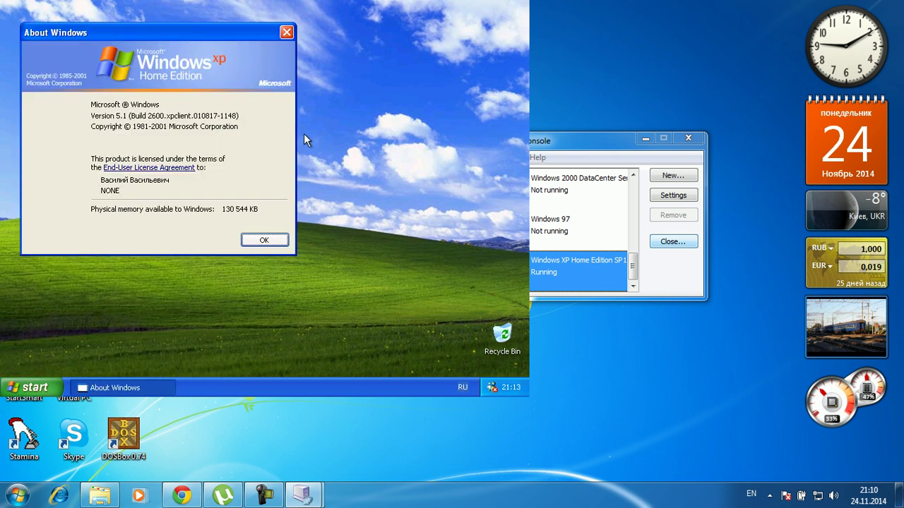
pyautogui.click(267, 240)
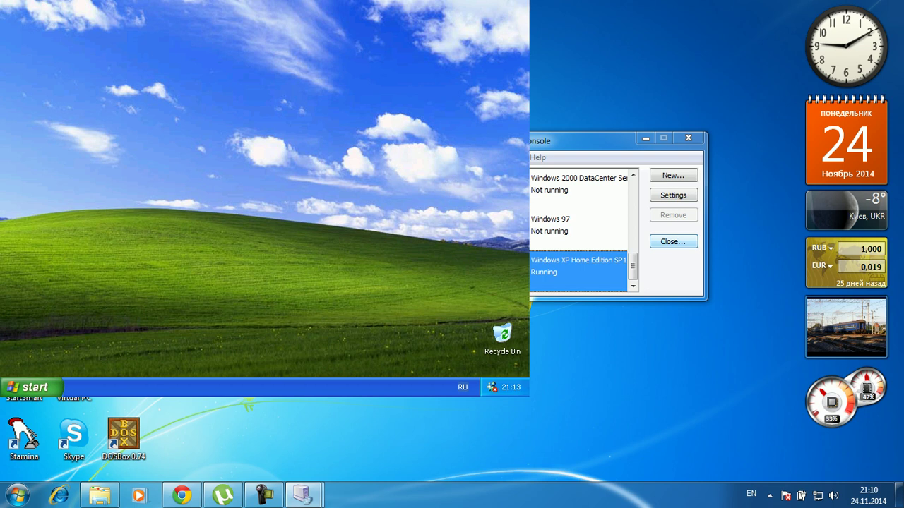
# - Show the My Documents, My Computer, My Network Places and Internet Explorer icons on the desktop through the display properties
pyautogui.rightClick(216, 339)
pyautogui.click(229, 332)
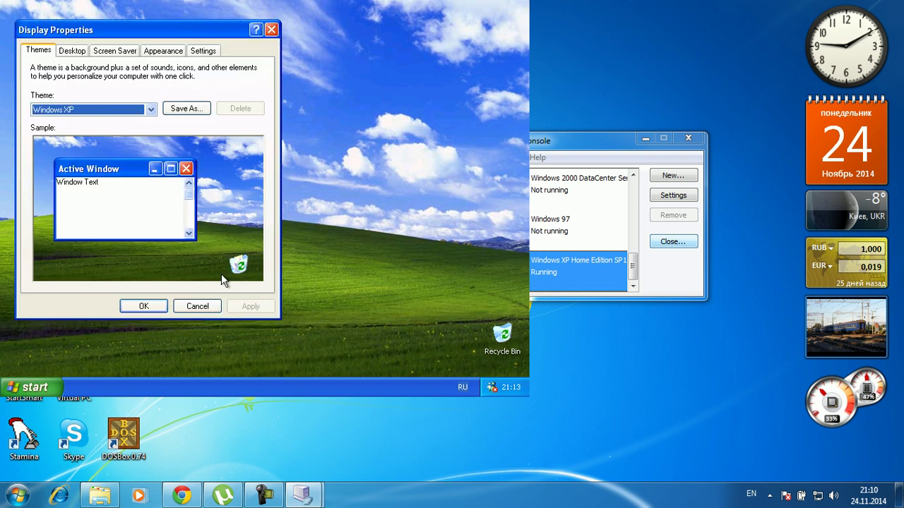
pyautogui.click(73, 51)
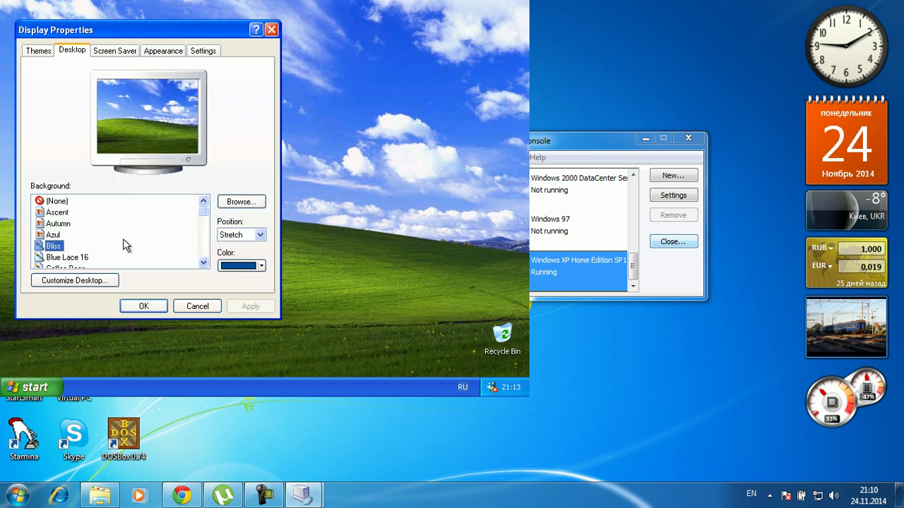
pyautogui.click(76, 281)
pyautogui.click(88, 145)
pyautogui.click(89, 134)
pyautogui.click(166, 131)
pyautogui.click(167, 145)
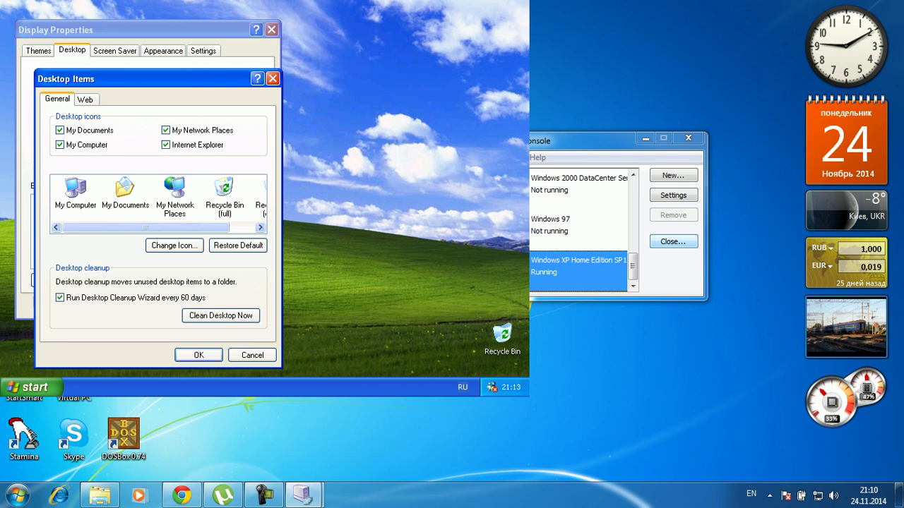
pyautogui.click(187, 358)
pyautogui.click(250, 307)
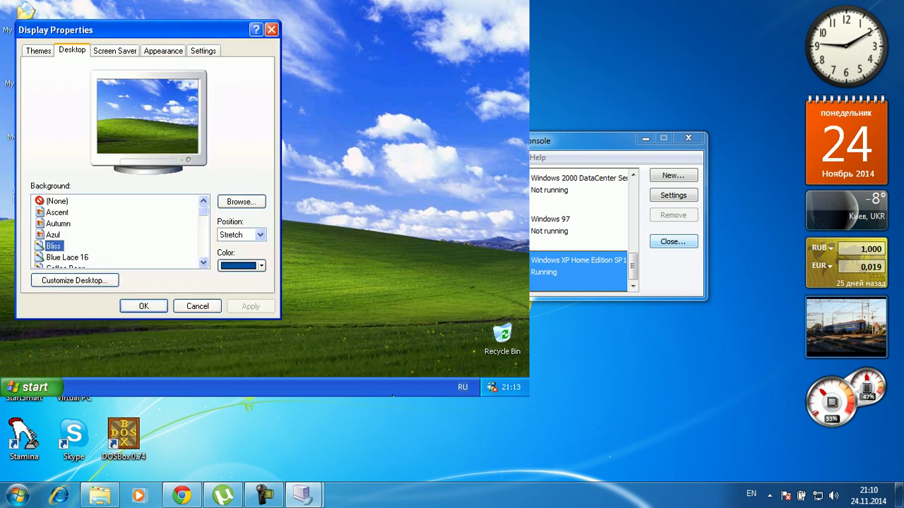
pyautogui.click(38, 51)
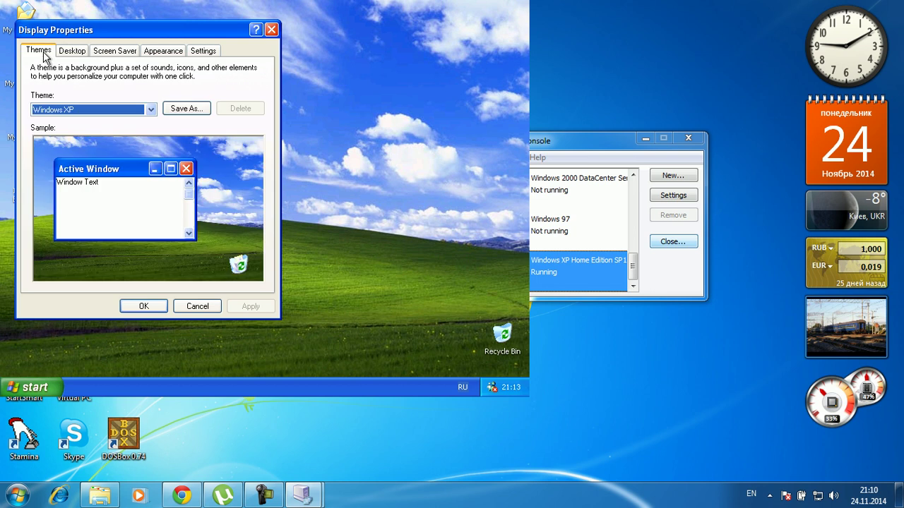
pyautogui.click(144, 307)
# - Open My Computer and examine the properties of Local Disk (C:), leaving them unchanged
pyautogui.click(32, 387)
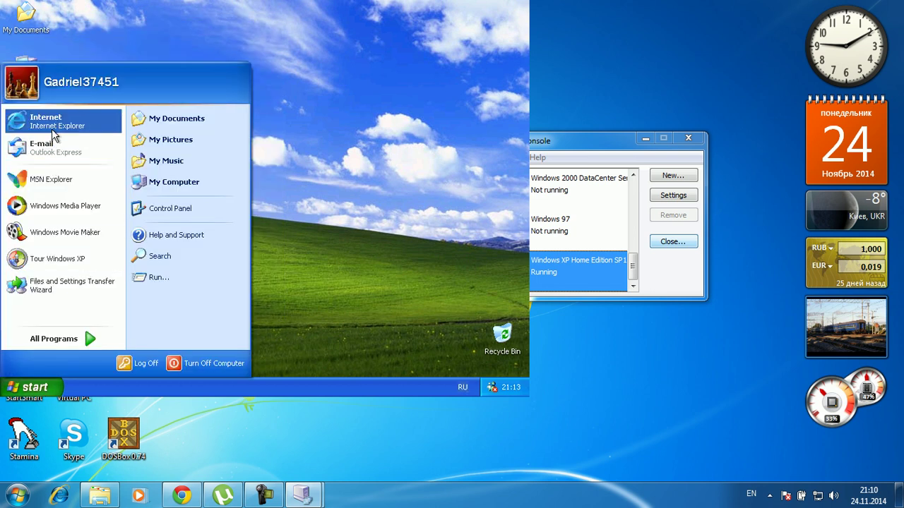
pyautogui.click(173, 187)
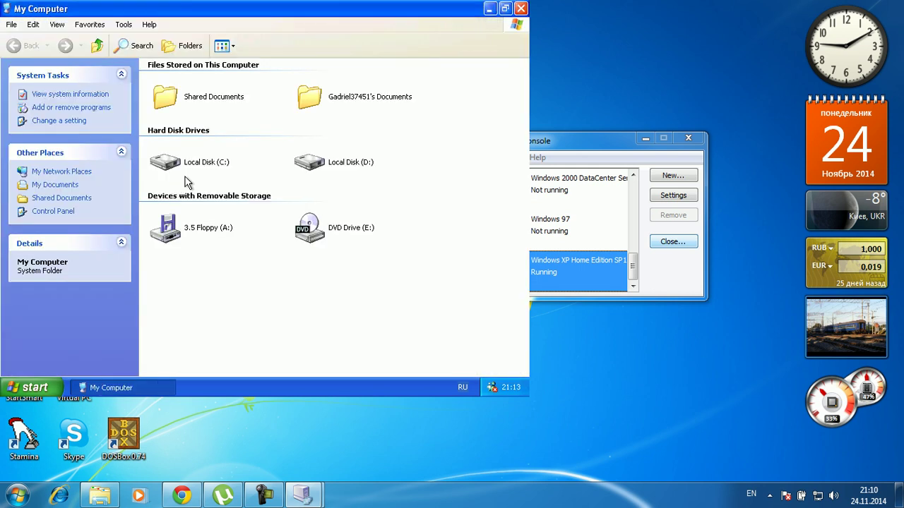
pyautogui.rightClick(186, 156)
pyautogui.click(255, 281)
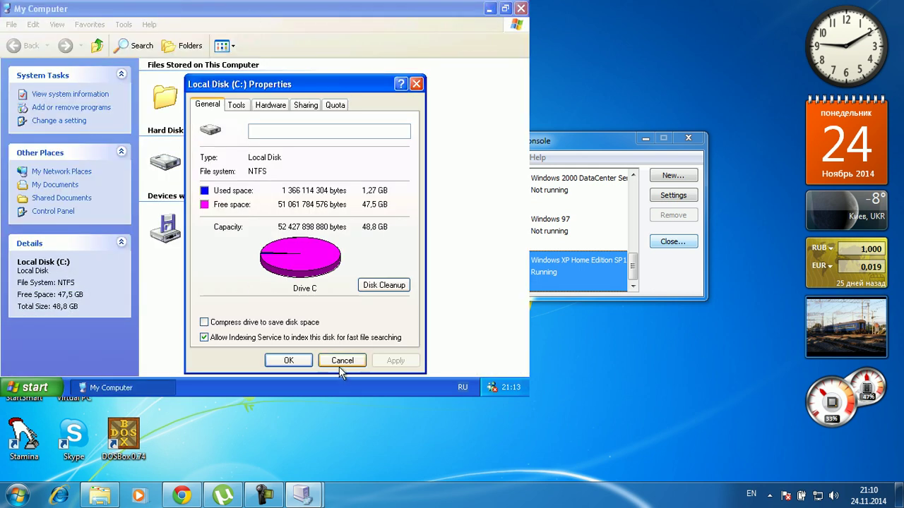
pyautogui.click(339, 366)
# - View the About Windows information from My Computer and close it
pyautogui.click(147, 24)
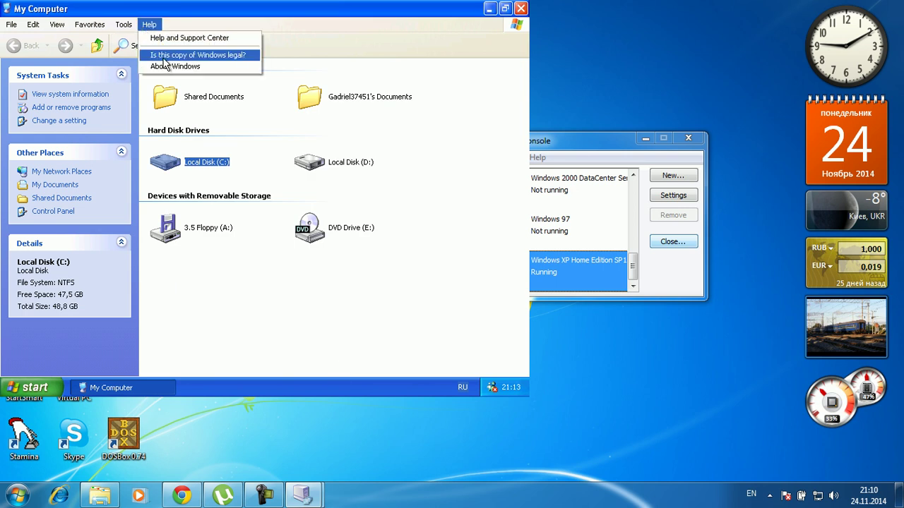
pyautogui.click(164, 65)
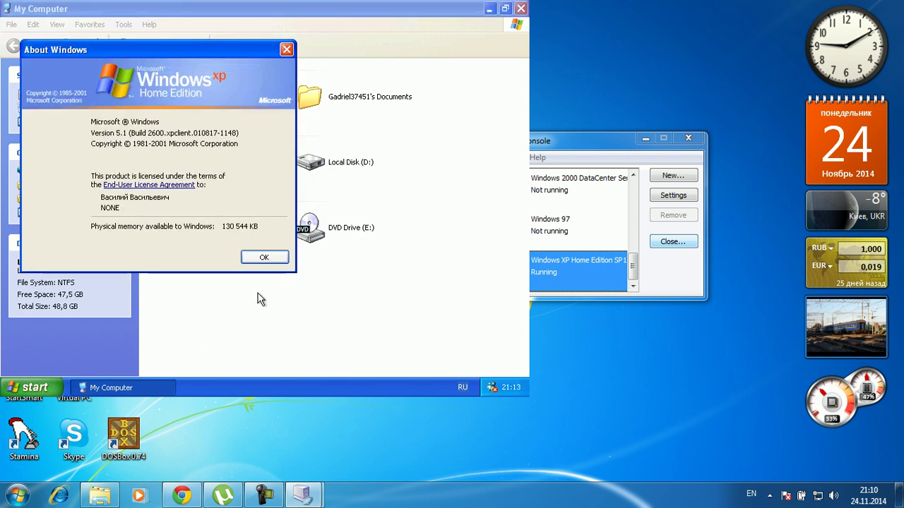
pyautogui.click(264, 257)
# - Quick-format Local Disk (D:) as NTFS with the default allocation size
pyautogui.click(323, 161)
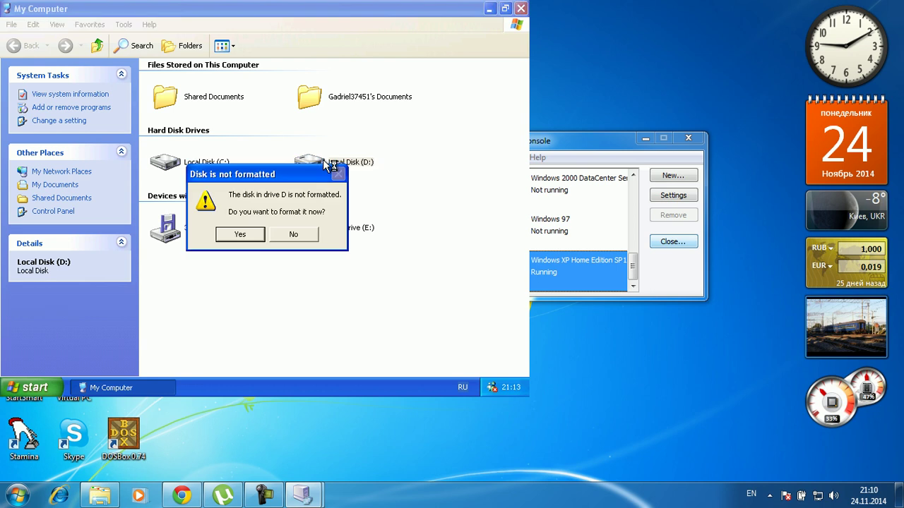
pyautogui.click(250, 234)
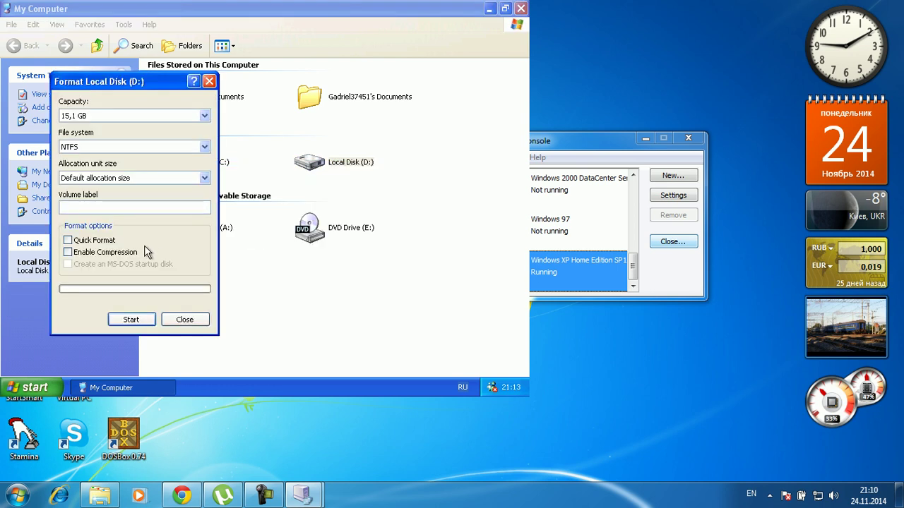
pyautogui.click(142, 242)
pyautogui.click(133, 317)
pyautogui.click(262, 232)
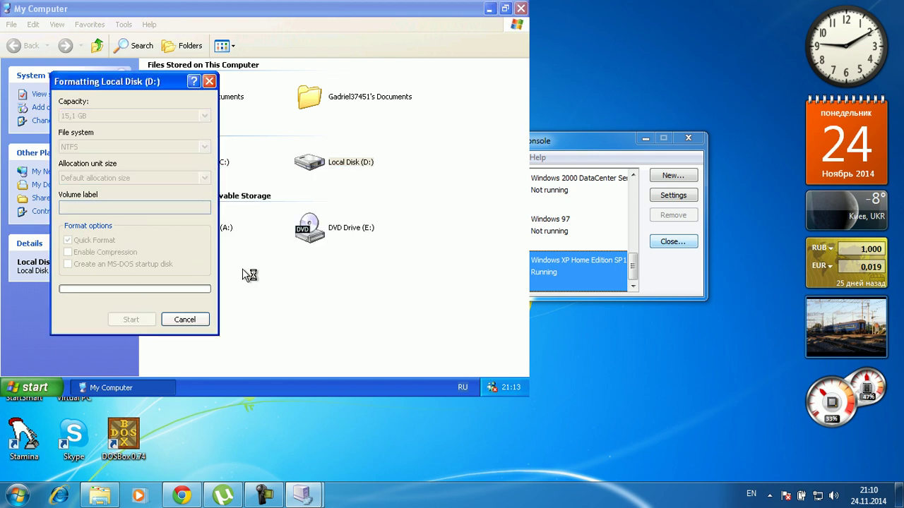
pyautogui.click(258, 233)
pyautogui.click(204, 317)
# - Look at the contents of the formatted Local Disk (D:), return to My Computer and close it
pyautogui.doubleClick(310, 166)
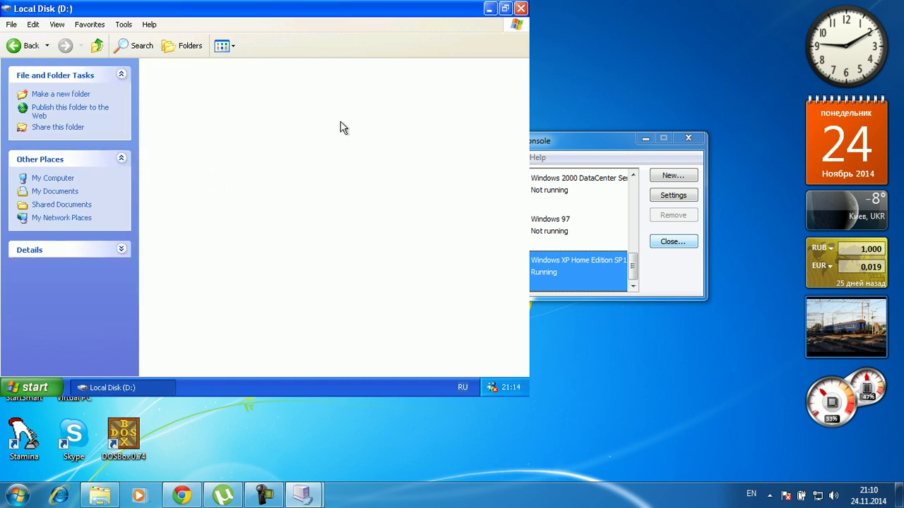
pyautogui.press('BackSpace')
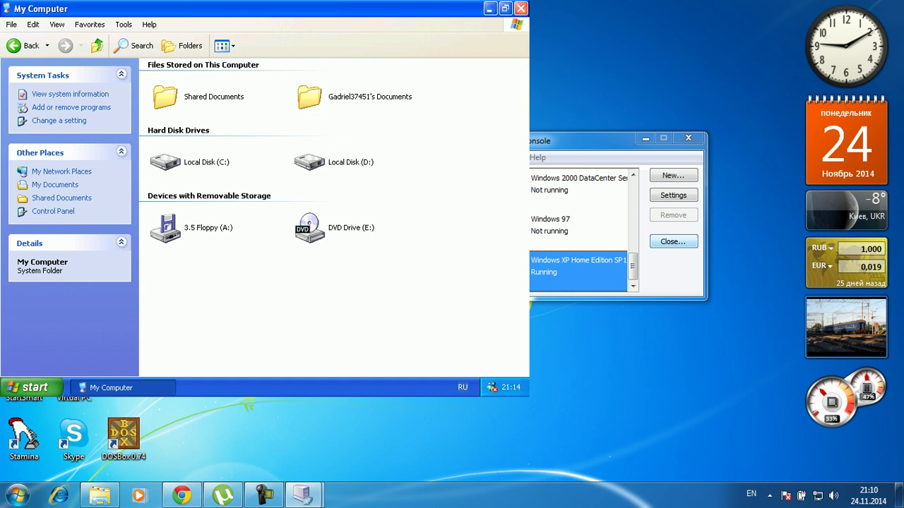
pyautogui.hotkey('alt', 'F4')
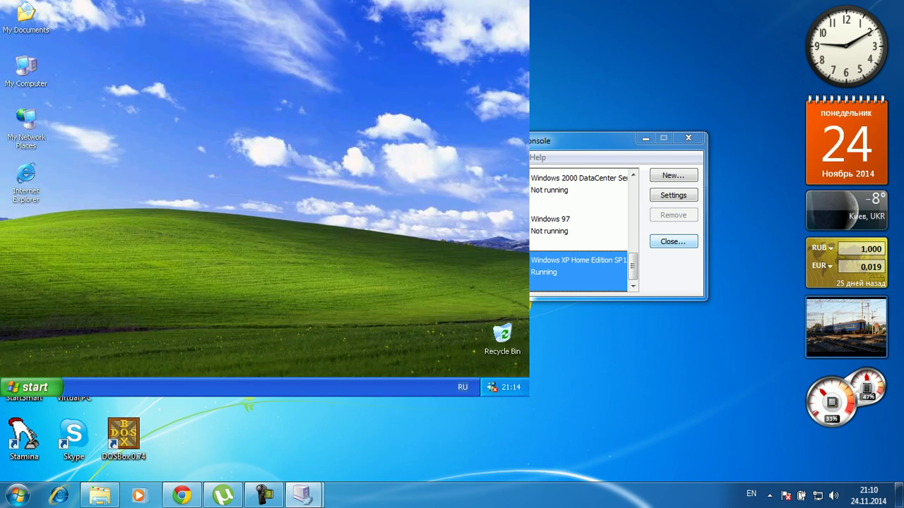
# - Launch Internet Explorer and display its version information
pyautogui.click(32, 387)
pyautogui.click(62, 119)
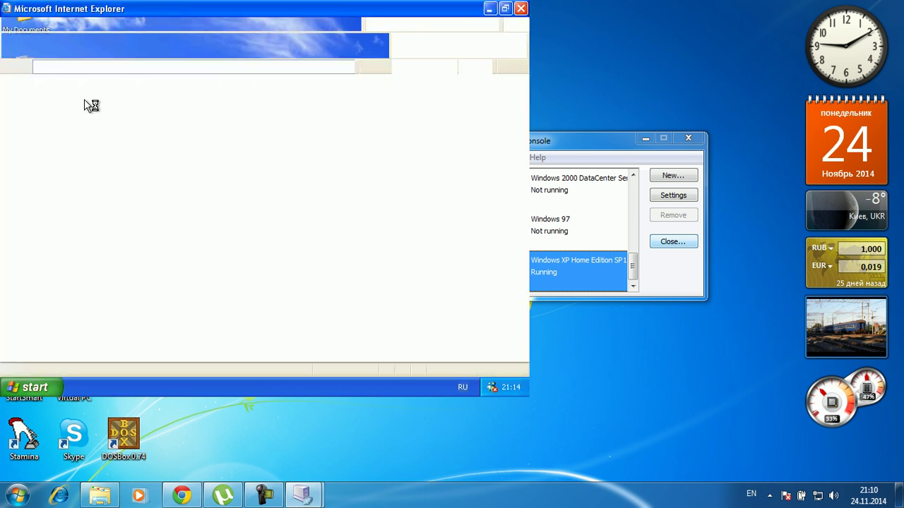
pyautogui.click(308, 234)
pyautogui.click(149, 24)
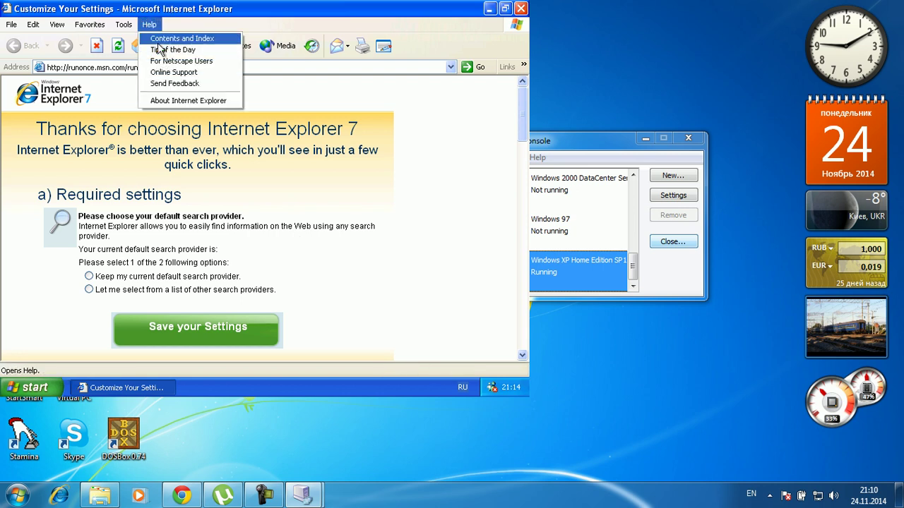
pyautogui.click(178, 100)
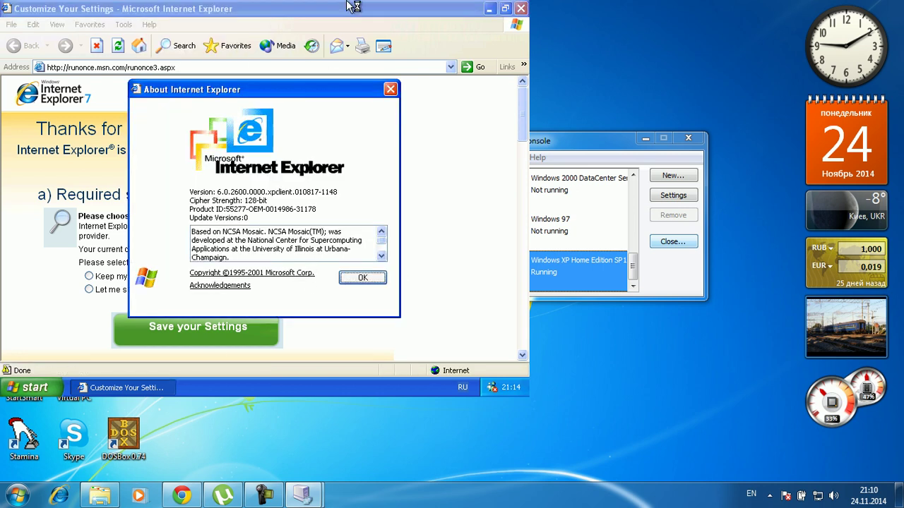
# - Open the Windows activation wizard and close it without activating
pyautogui.click(429, 365)
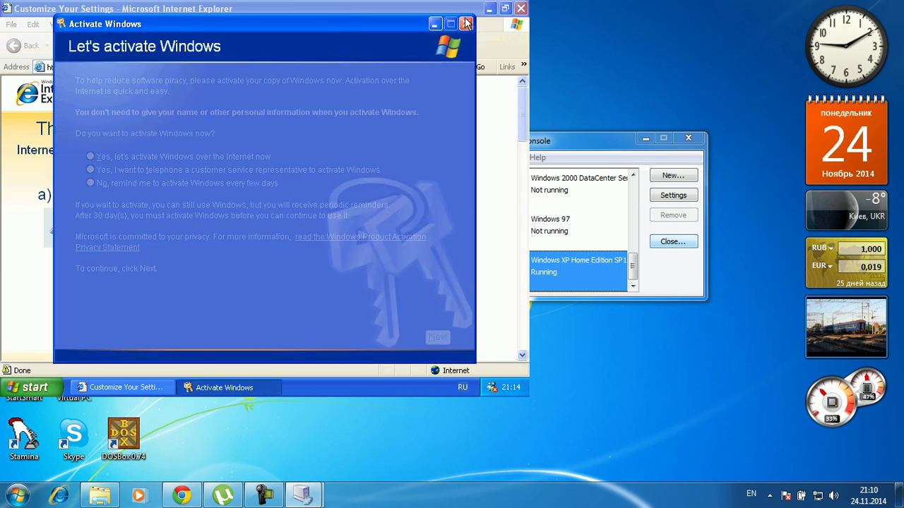
pyautogui.click(466, 24)
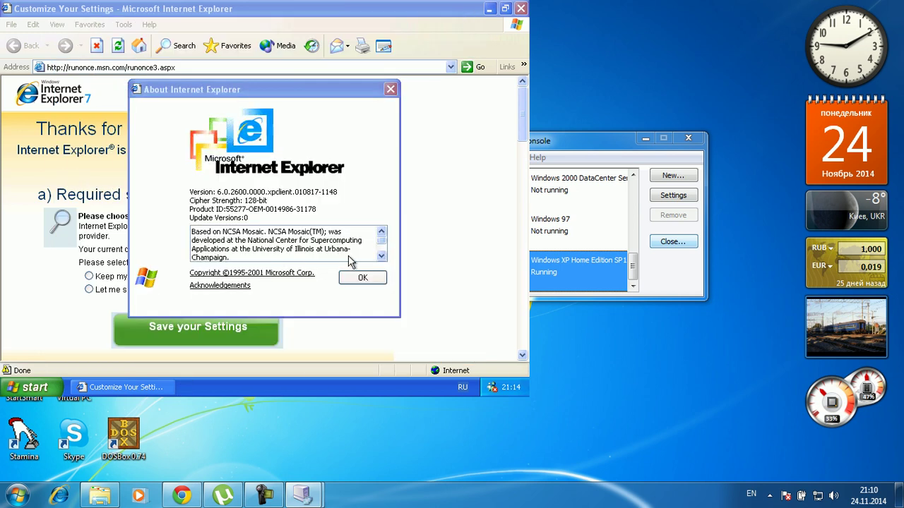
# - Read through the credits text in the About Internet Explorer dialog, and close both the dialog and the browser
pyautogui.click(382, 257)
pyautogui.click(382, 257)
pyautogui.click(382, 257)
pyautogui.click(382, 257)
pyautogui.click(382, 257)
pyautogui.click(382, 257)
pyautogui.click(382, 257)
pyautogui.click(382, 258)
pyautogui.click(382, 257)
pyautogui.click(382, 257)
pyautogui.click(382, 257)
pyautogui.click(382, 257)
pyautogui.click(382, 257)
pyautogui.click(382, 257)
pyautogui.click(382, 257)
pyautogui.click(382, 257)
pyautogui.click(382, 257)
pyautogui.click(382, 257)
pyautogui.click(382, 257)
pyautogui.click(382, 257)
pyautogui.click(367, 279)
pyautogui.click(520, 8)
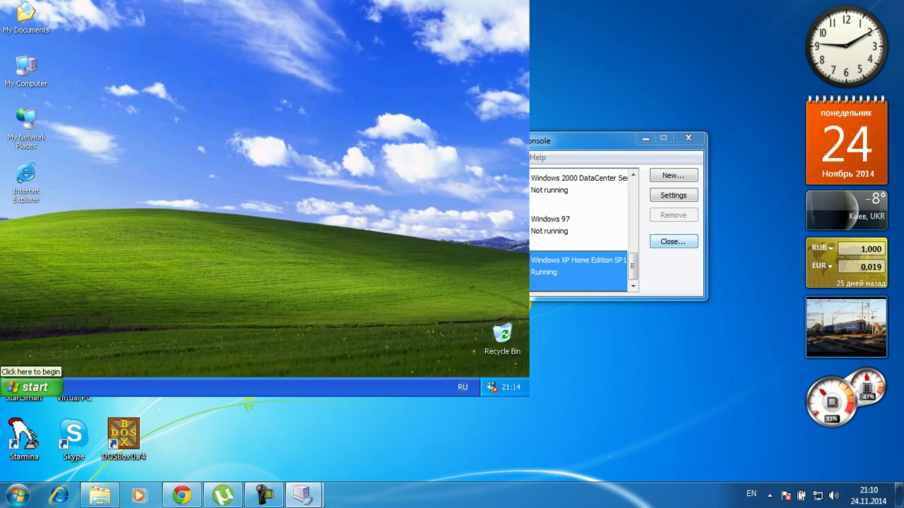
# - Launch Outlook Express and display its version information
pyautogui.click(32, 387)
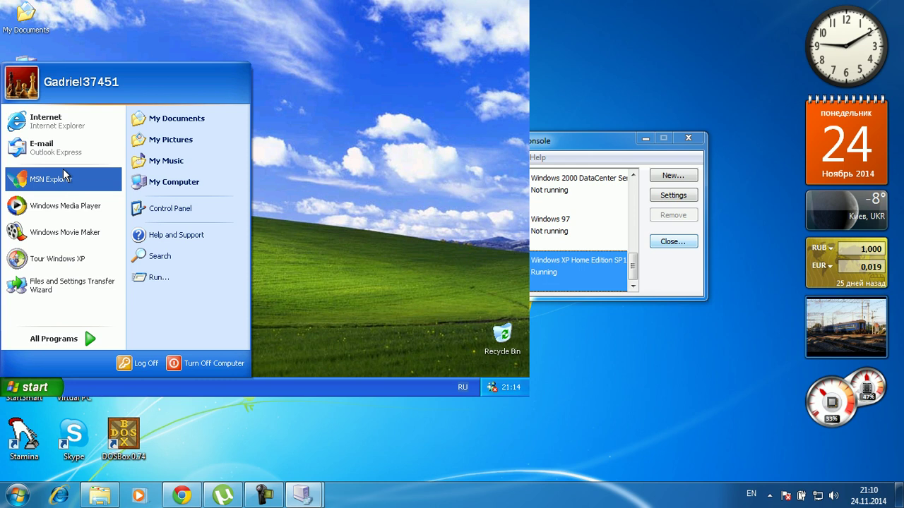
pyautogui.click(60, 145)
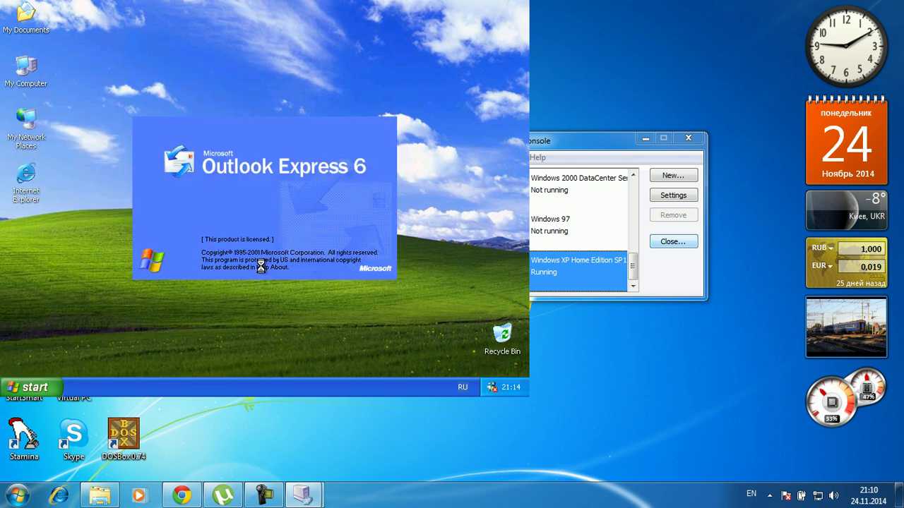
pyautogui.click(375, 323)
pyautogui.click(243, 235)
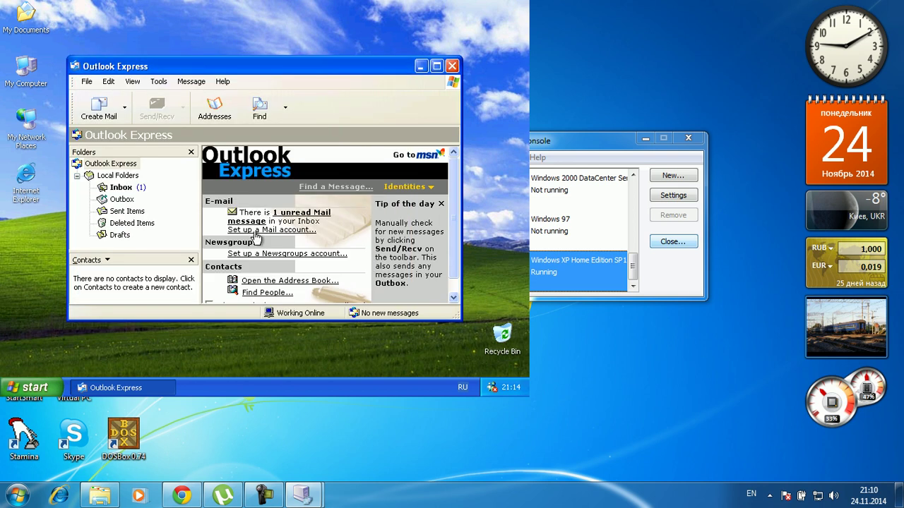
pyautogui.click(223, 81)
pyautogui.moveTo(243, 123)
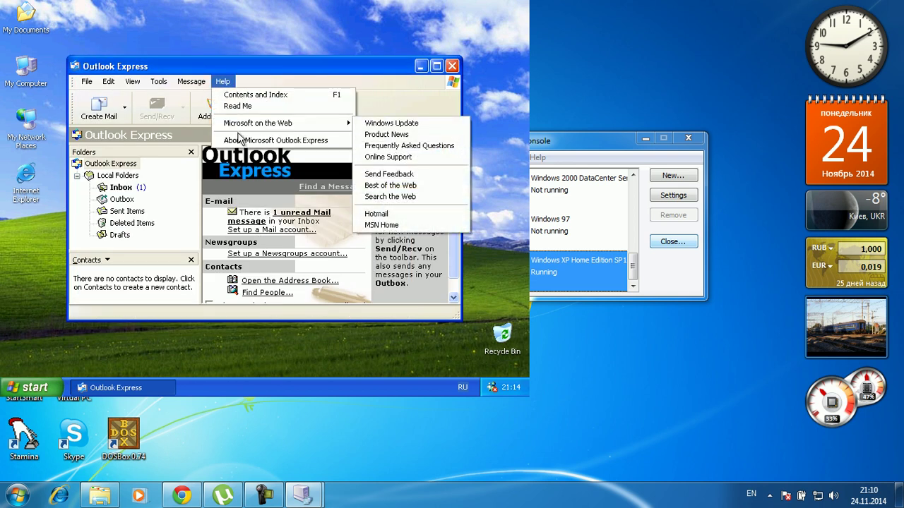
pyautogui.click(240, 140)
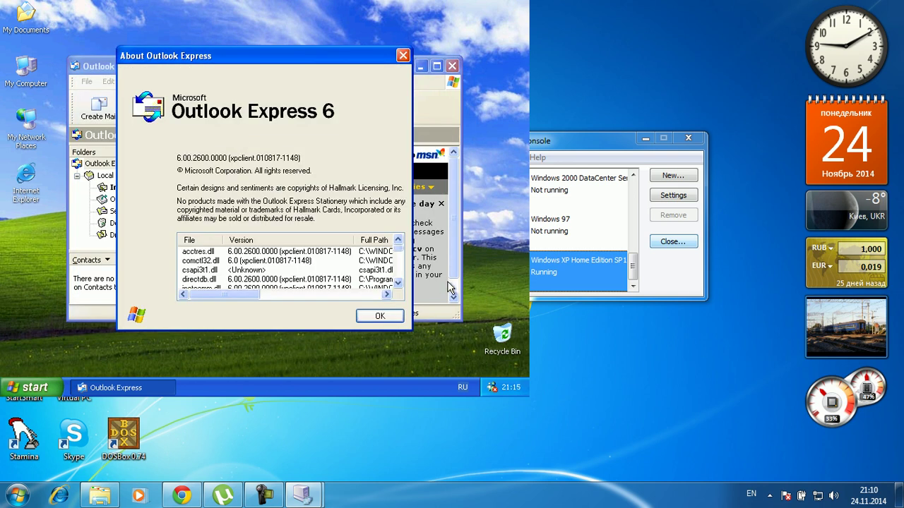
# - Read through the list of component files in the About Outlook Express dialog, and close both the dialog and the program
pyautogui.click(397, 283)
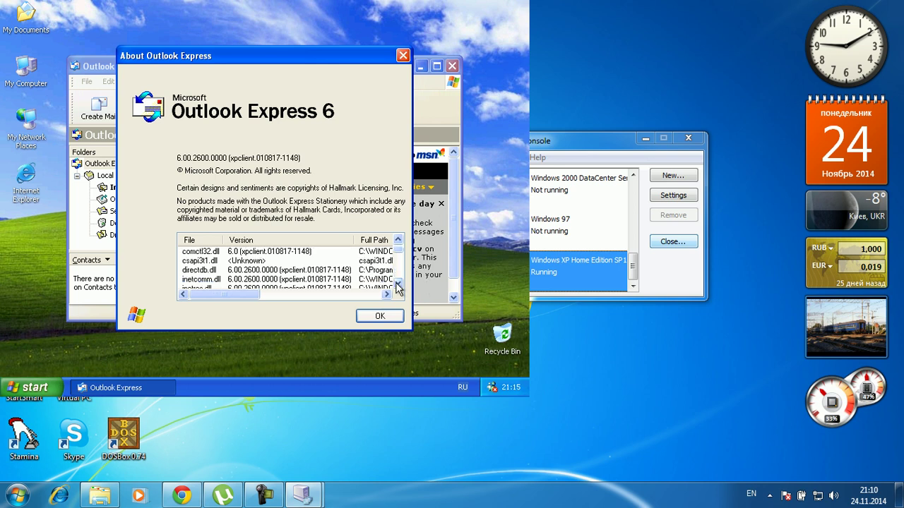
pyautogui.click(398, 283)
pyautogui.click(398, 283)
pyautogui.click(397, 284)
pyautogui.click(397, 283)
pyautogui.click(398, 283)
pyautogui.click(397, 283)
pyautogui.click(397, 283)
pyautogui.click(398, 283)
pyautogui.click(398, 283)
pyautogui.click(398, 284)
pyautogui.click(397, 283)
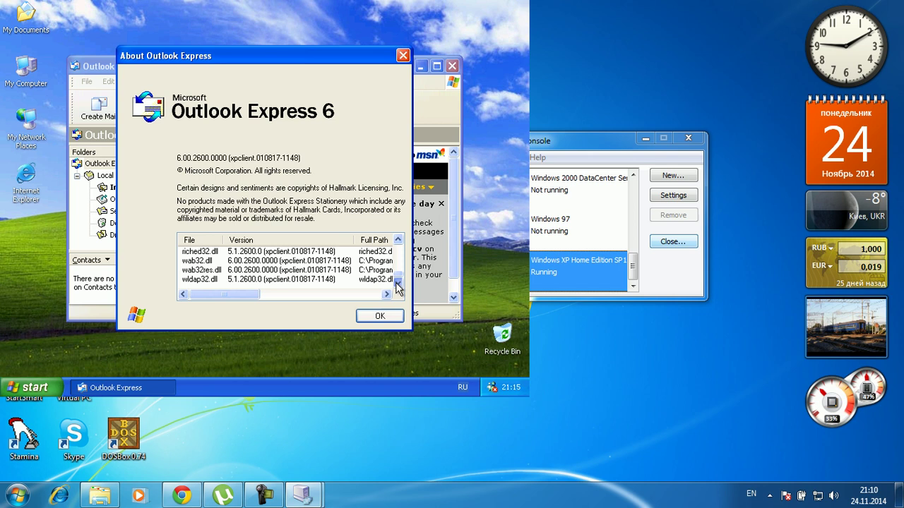
pyautogui.click(382, 317)
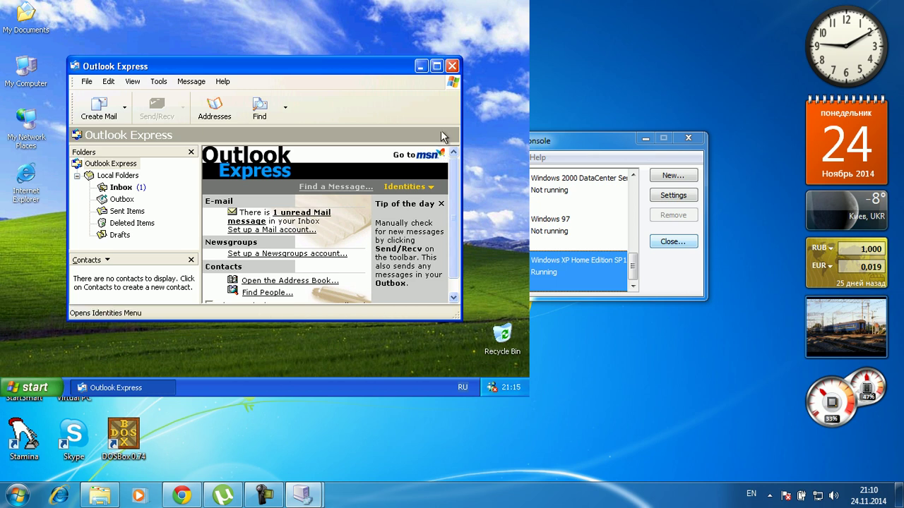
pyautogui.click(453, 68)
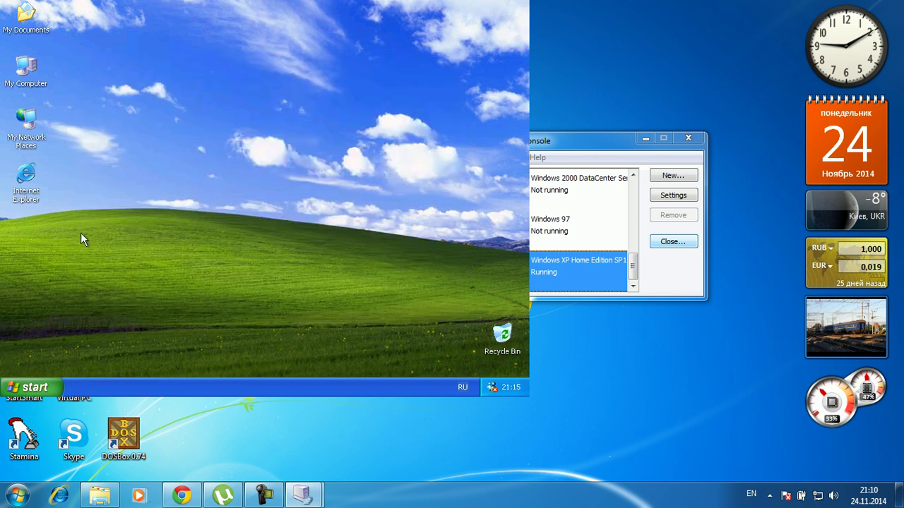
# - Launch Windows Media Player and let the sample track Like Humans Do (radio edit) play through
pyautogui.click(33, 387)
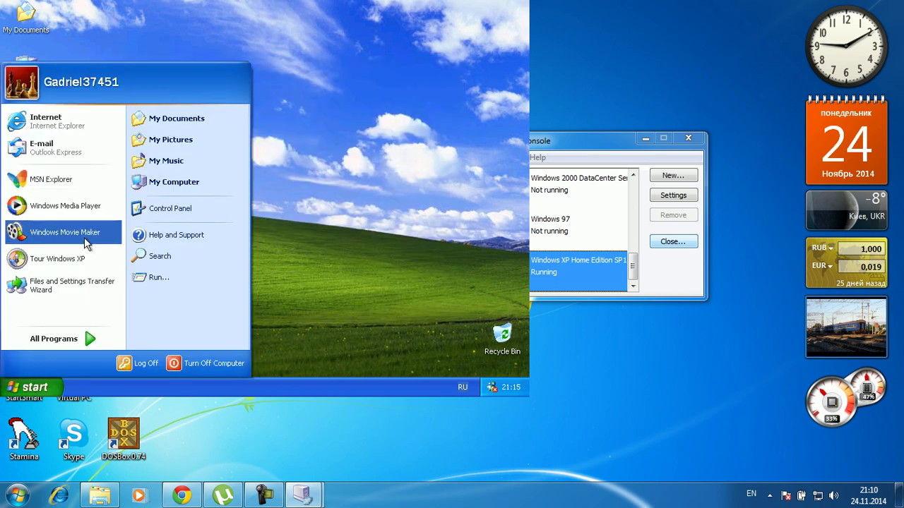
pyautogui.click(84, 211)
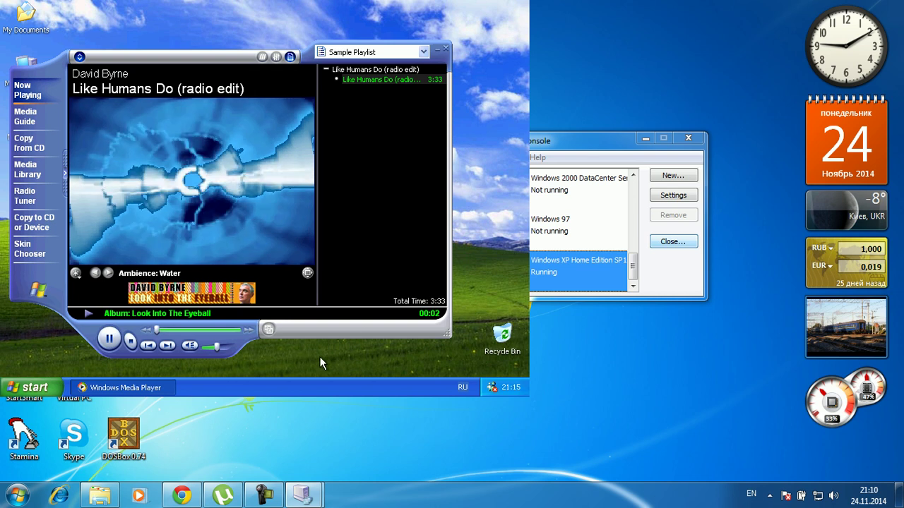
pyautogui.click(275, 53)
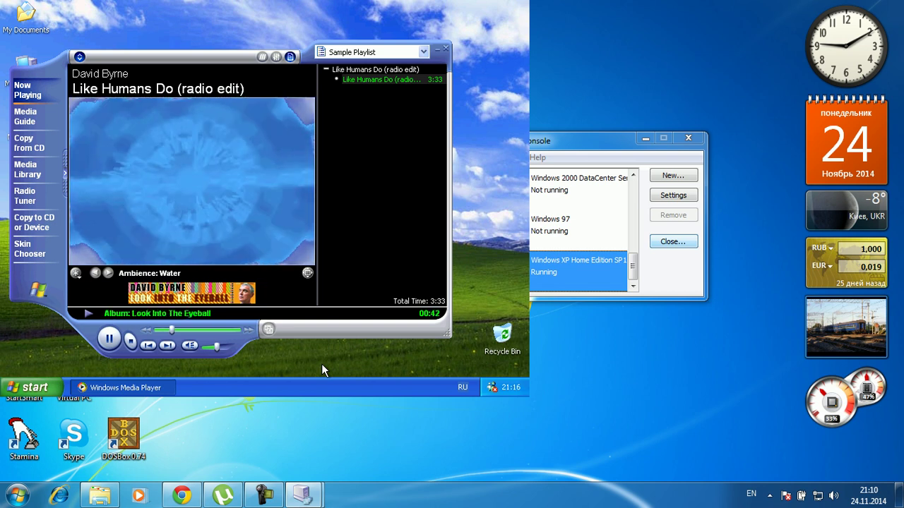
pyautogui.moveTo(261, 34)
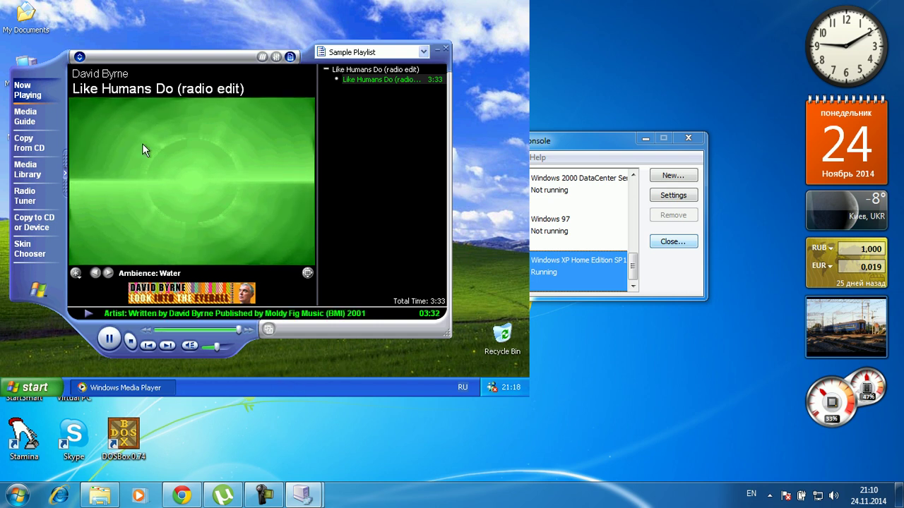
# - View the version information of Windows Media Player and close the player
pyautogui.moveTo(154, 24)
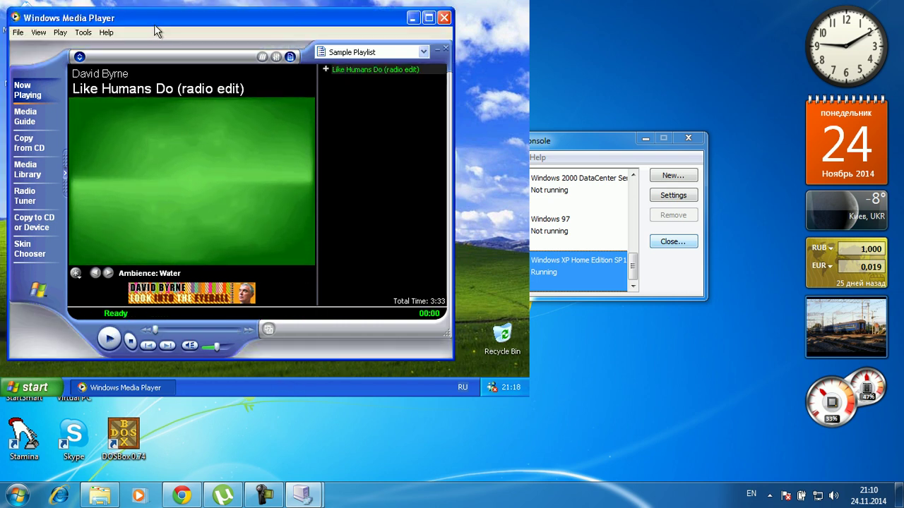
pyautogui.click(107, 32)
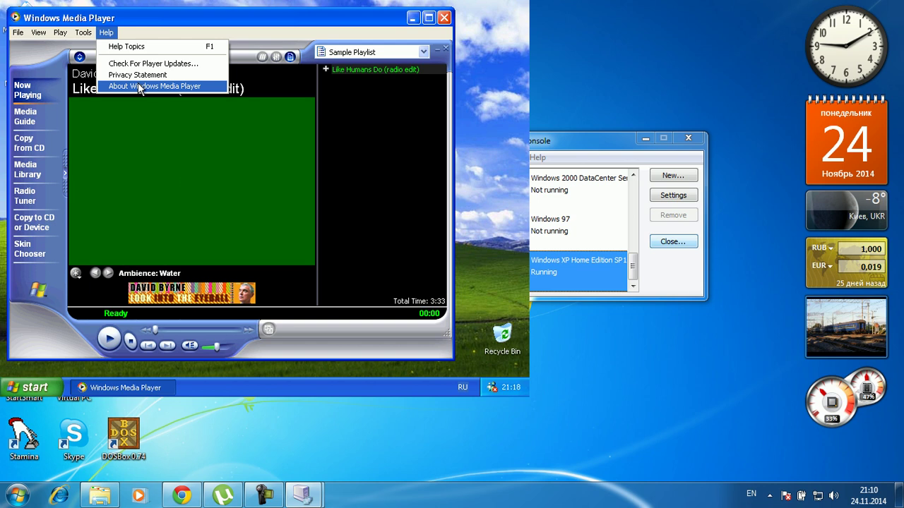
pyautogui.click(139, 86)
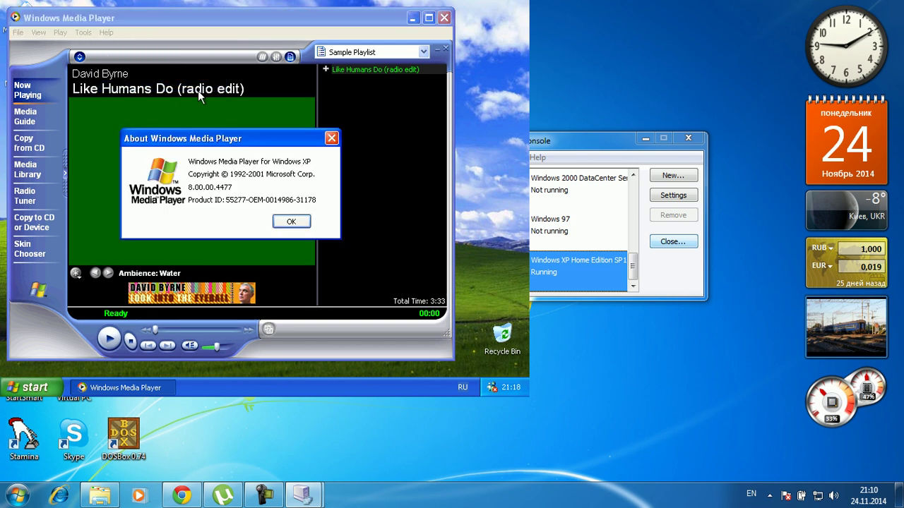
pyautogui.click(294, 223)
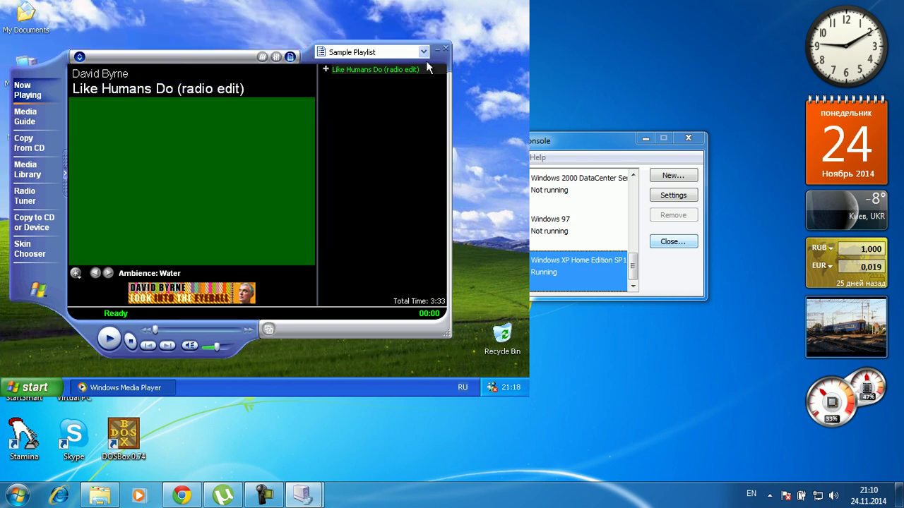
pyautogui.click(442, 21)
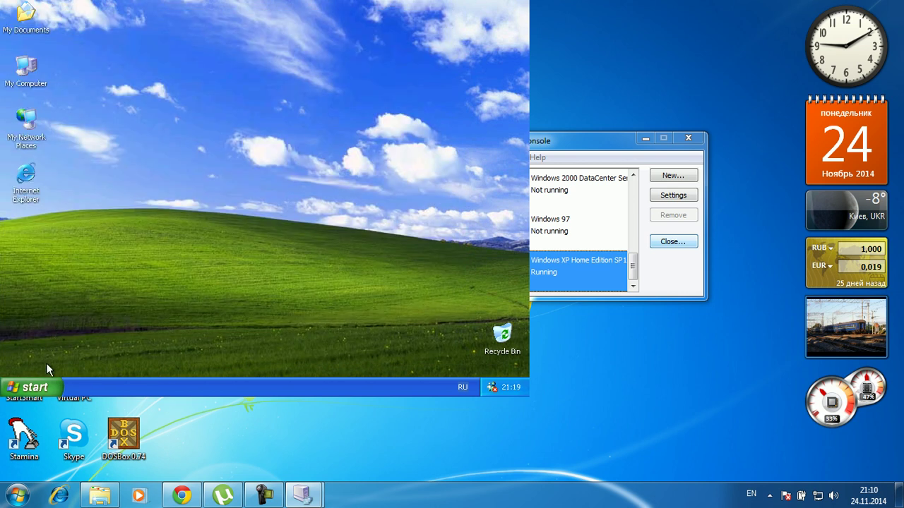
# - Launch Minesweeper from the built-in games and play a round by uncovering squares until it ends
pyautogui.click(36, 387)
pyautogui.moveTo(45, 339)
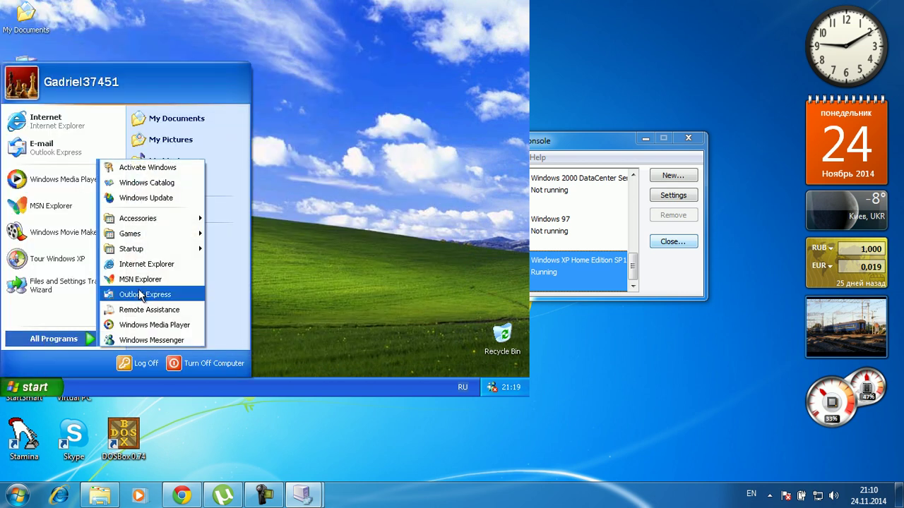
pyautogui.moveTo(173, 242)
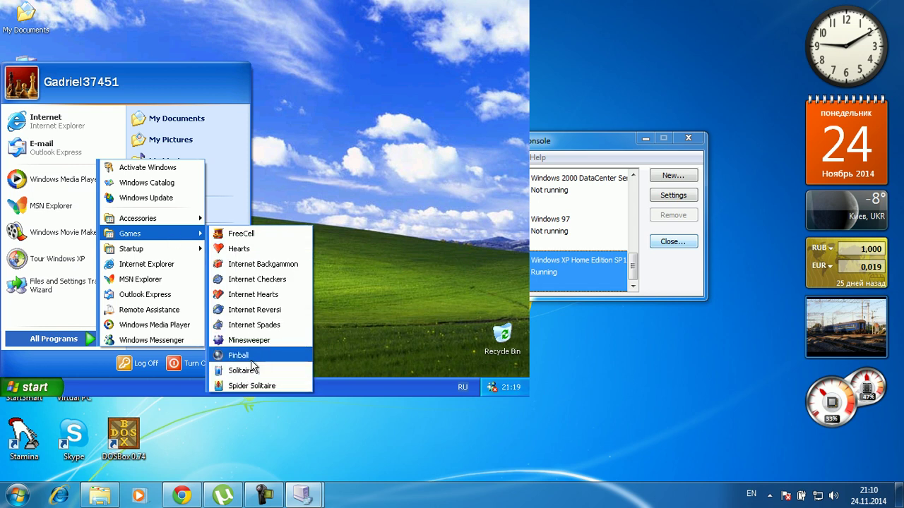
pyautogui.click(253, 342)
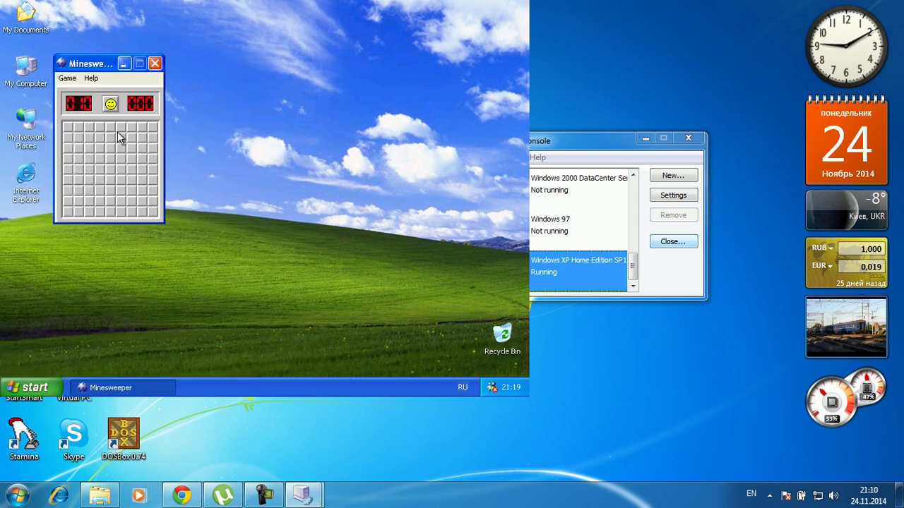
pyautogui.click(111, 138)
pyautogui.click(93, 127)
pyautogui.click(120, 137)
pyautogui.click(119, 196)
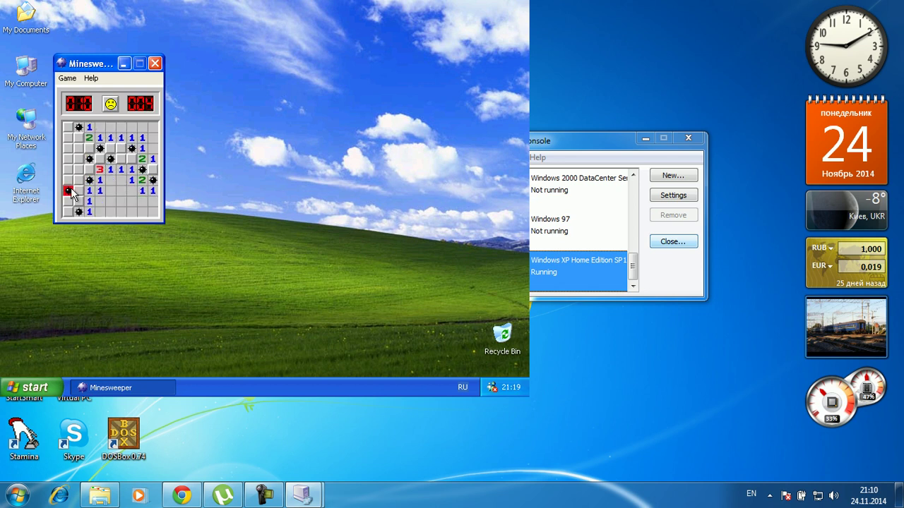
# - Reset the Minesweeper board, view the game's version information and close the game
pyautogui.click(110, 103)
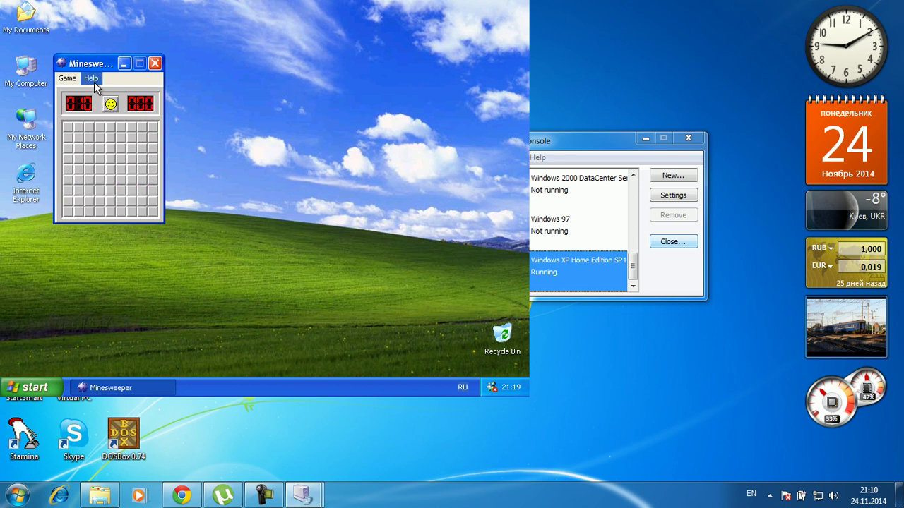
pyautogui.click(91, 78)
pyautogui.click(102, 131)
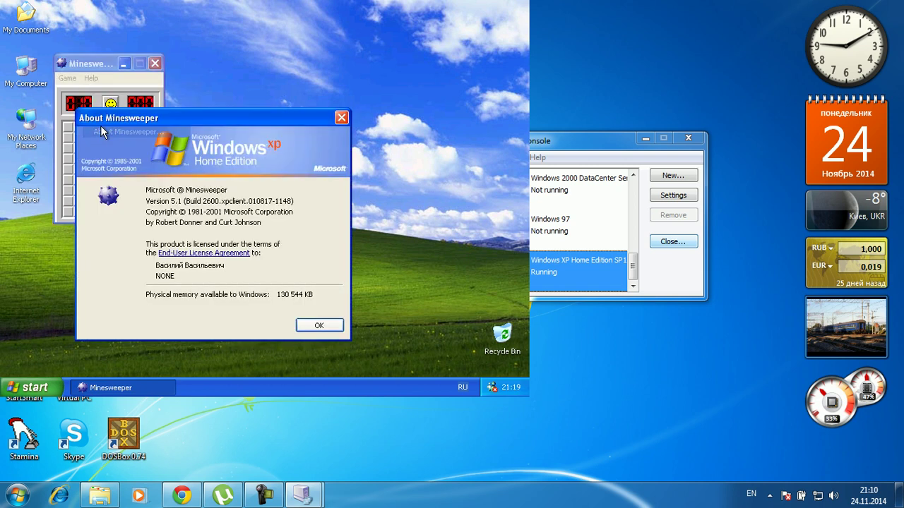
pyautogui.click(319, 326)
pyautogui.click(154, 64)
# - Open the desktop's display properties, preview several backgrounds and select the Windows XP background
pyautogui.rightClick(212, 335)
pyautogui.click(216, 329)
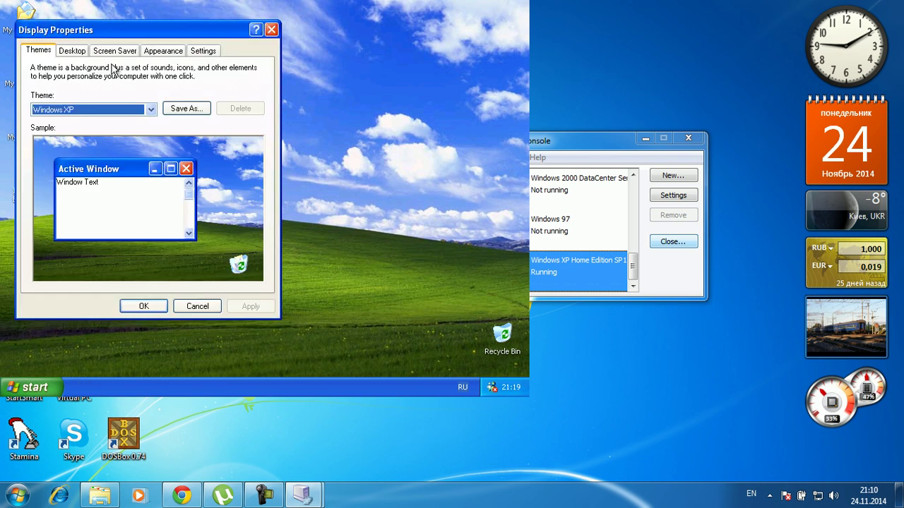
pyautogui.click(71, 51)
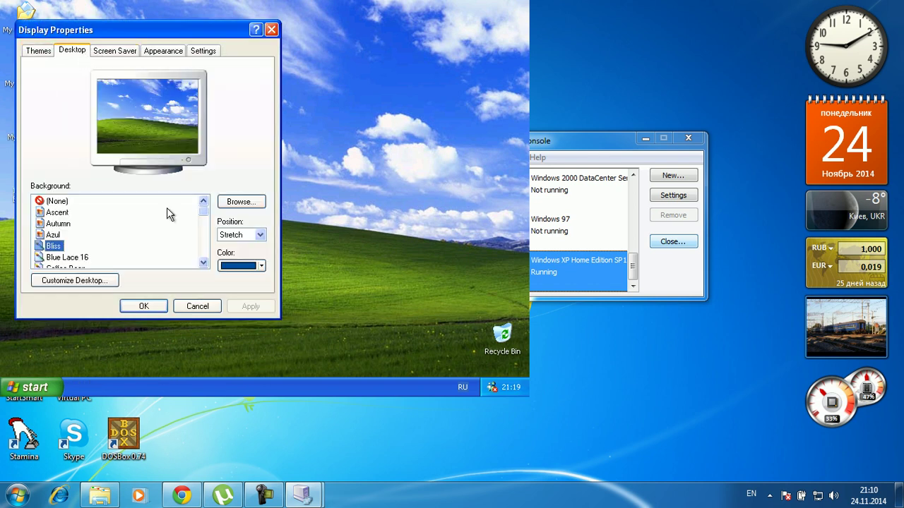
pyautogui.click(95, 257)
pyautogui.click(79, 265)
pyautogui.click(78, 267)
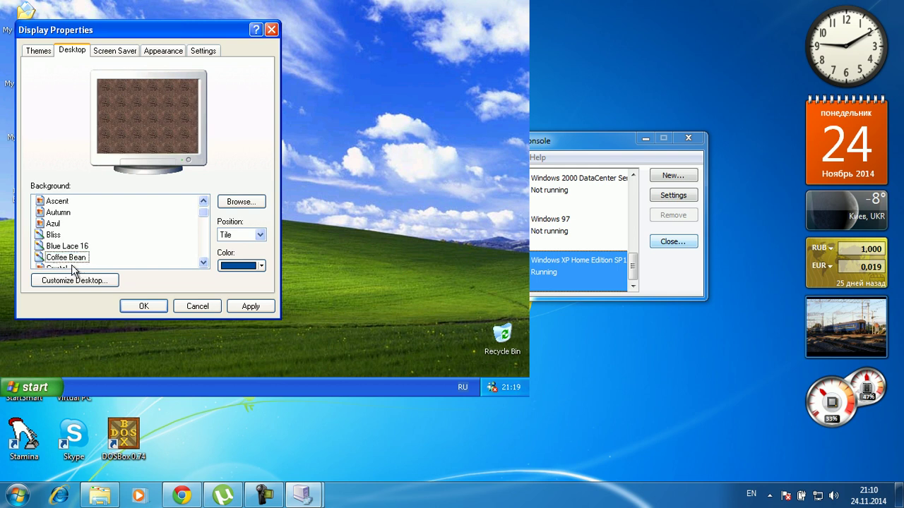
pyautogui.press('Down')
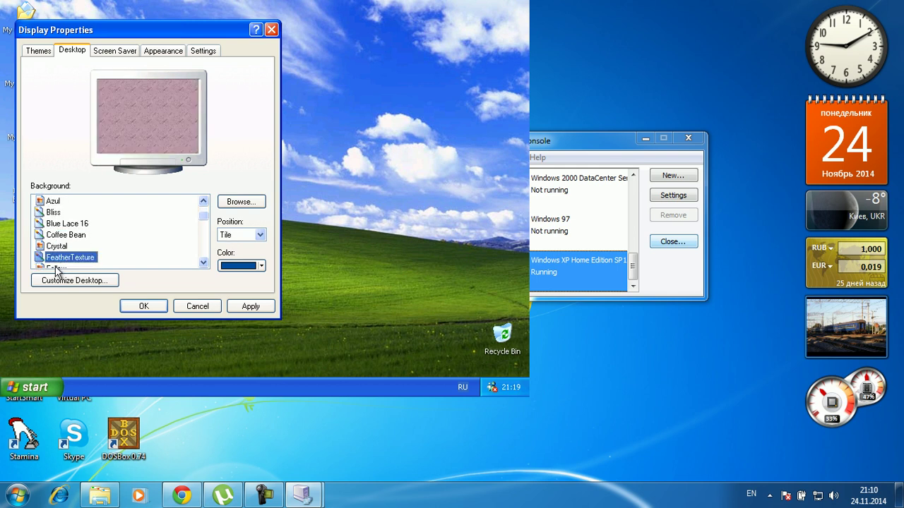
pyautogui.press('Down')
pyautogui.press('pagedown')
pyautogui.press('pagedown')
pyautogui.press('pagedown')
pyautogui.press('pagedown')
pyautogui.press('pagedown')
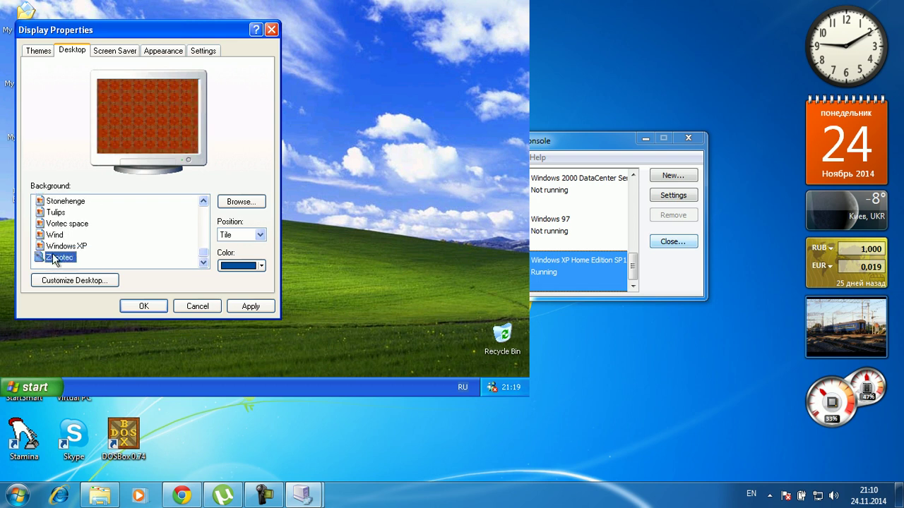
pyautogui.press('Up')
# - Choose the Olive Green color scheme and apply it together with the selected background
pyautogui.click(133, 50)
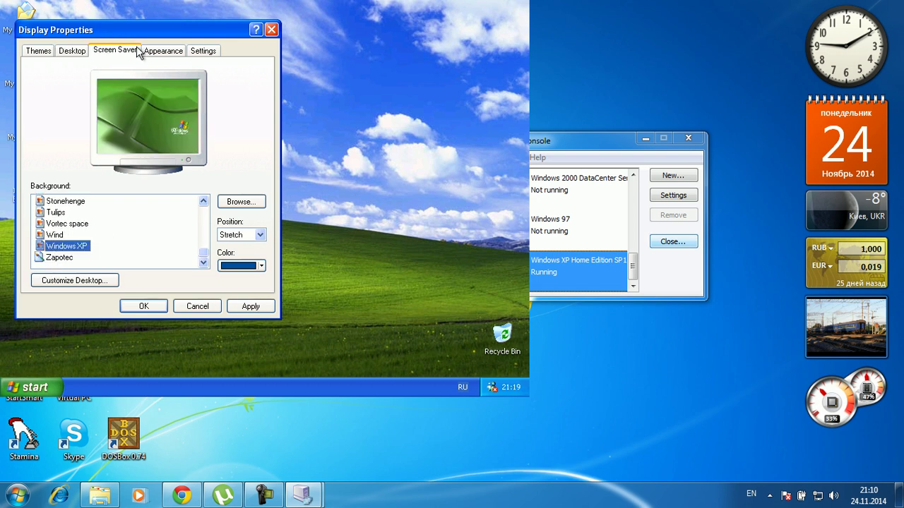
pyautogui.click(162, 50)
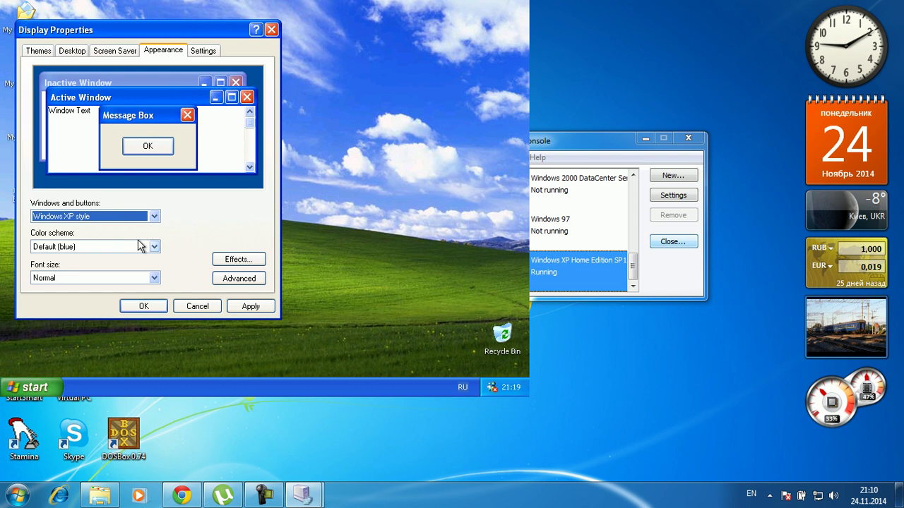
pyautogui.click(154, 247)
pyautogui.click(135, 263)
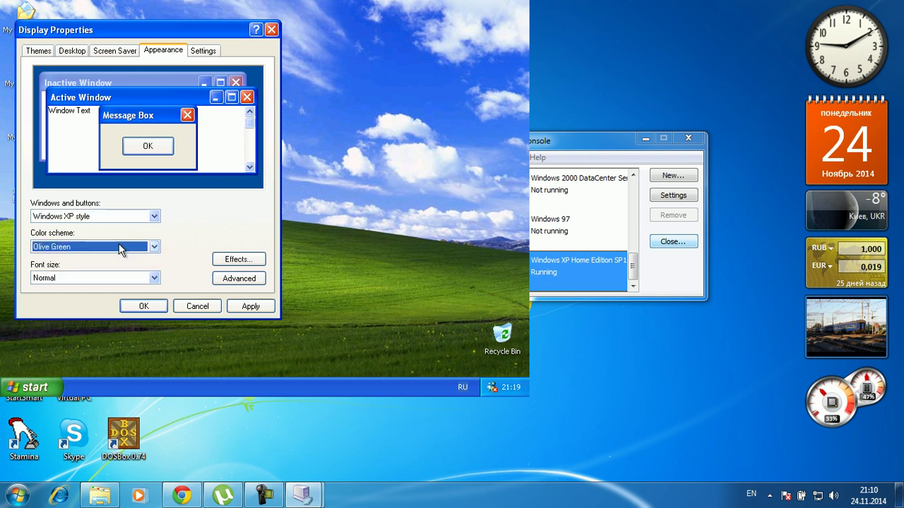
pyautogui.click(242, 311)
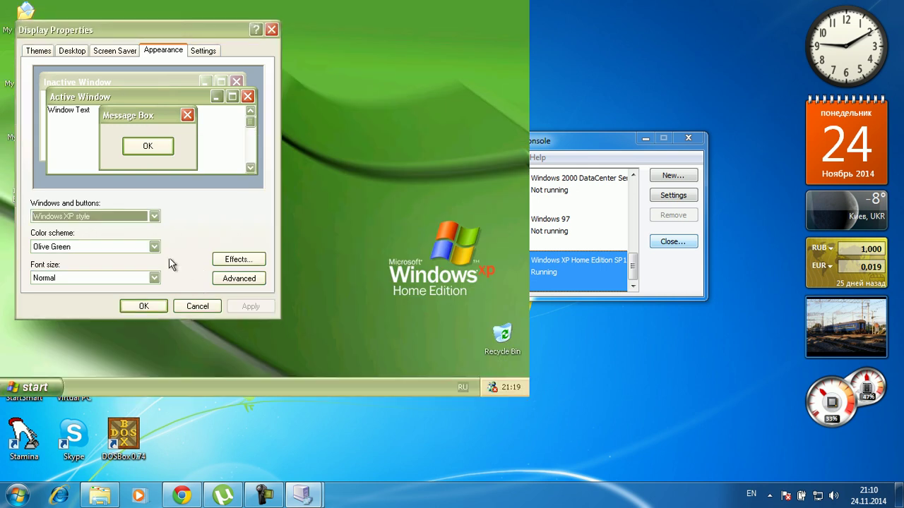
# - Change the color scheme to Silver and apply it
pyautogui.click(154, 248)
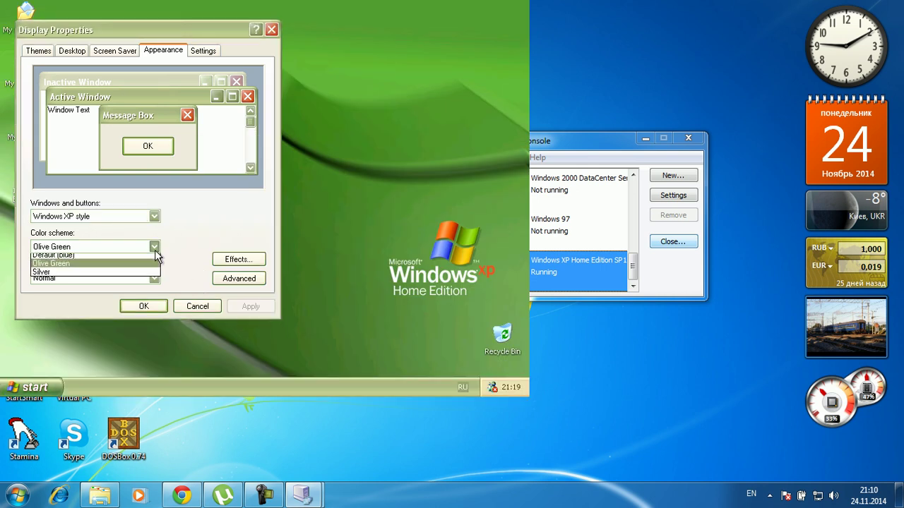
pyautogui.click(146, 275)
pyautogui.click(239, 304)
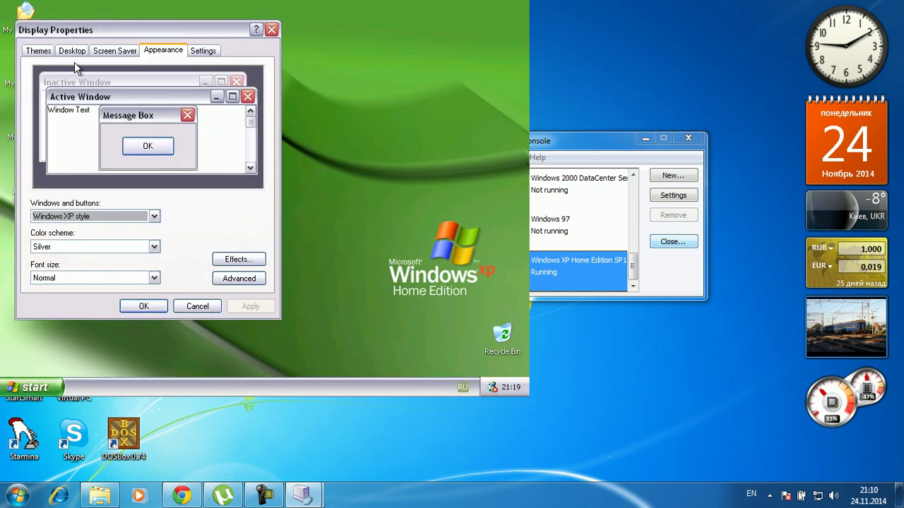
# - View the desktop theme settings and close the display properties
pyautogui.click(39, 51)
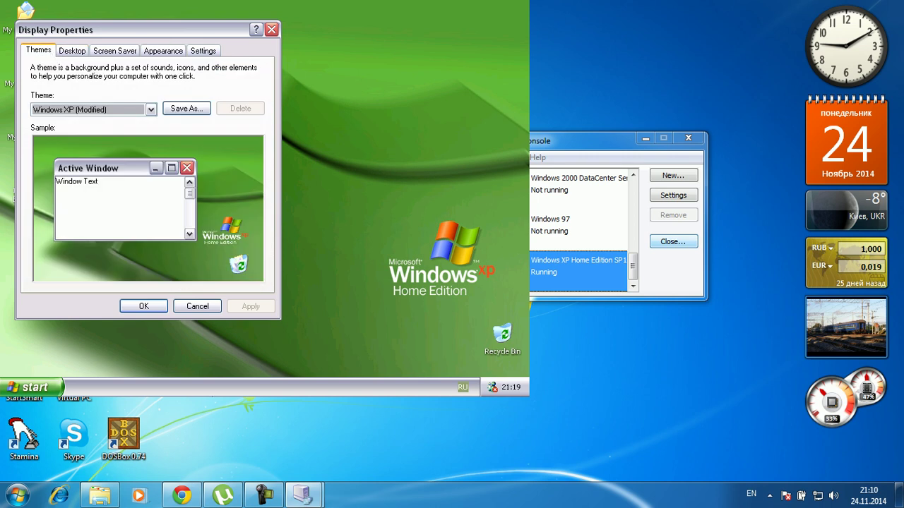
pyautogui.click(148, 310)
# - Launch Windows Movie Maker from the installed accessories
pyautogui.click(61, 387)
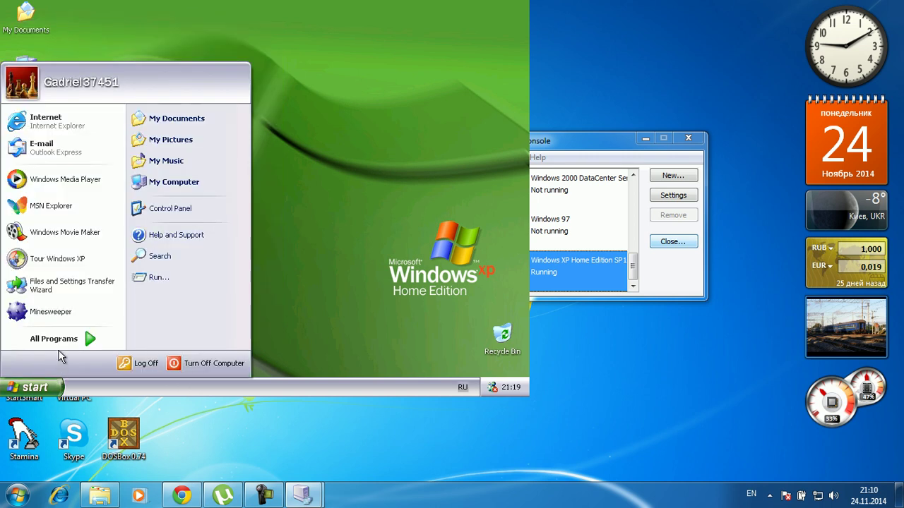
pyautogui.click(63, 339)
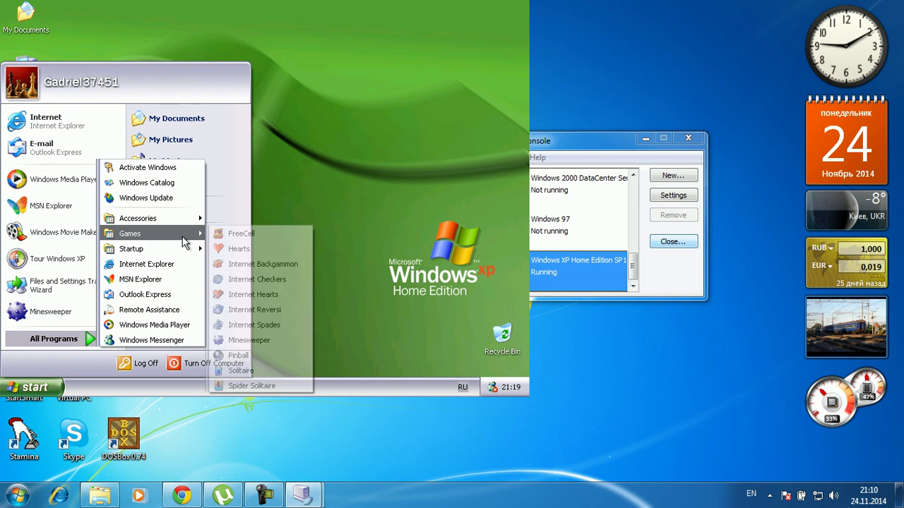
pyautogui.moveTo(189, 219)
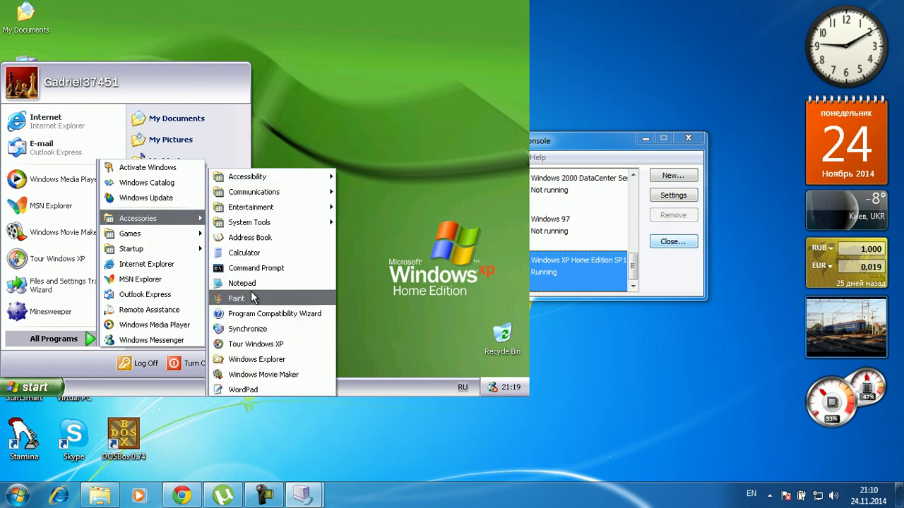
pyautogui.click(247, 375)
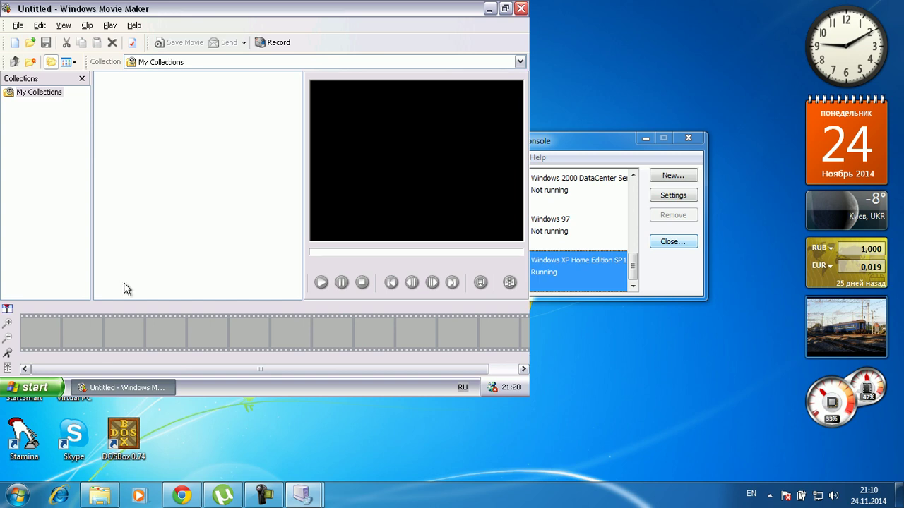
# - View Windows Movie Maker's version information and close the program
pyautogui.click(134, 25)
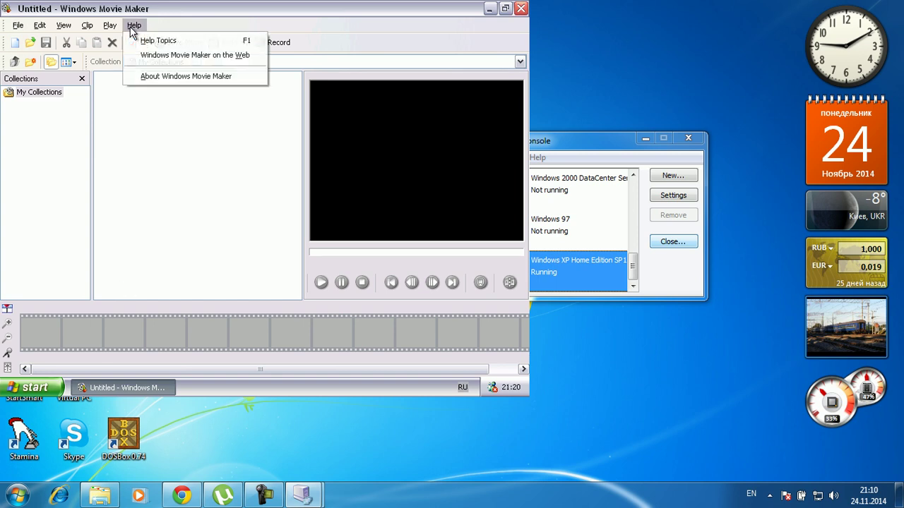
pyautogui.click(152, 76)
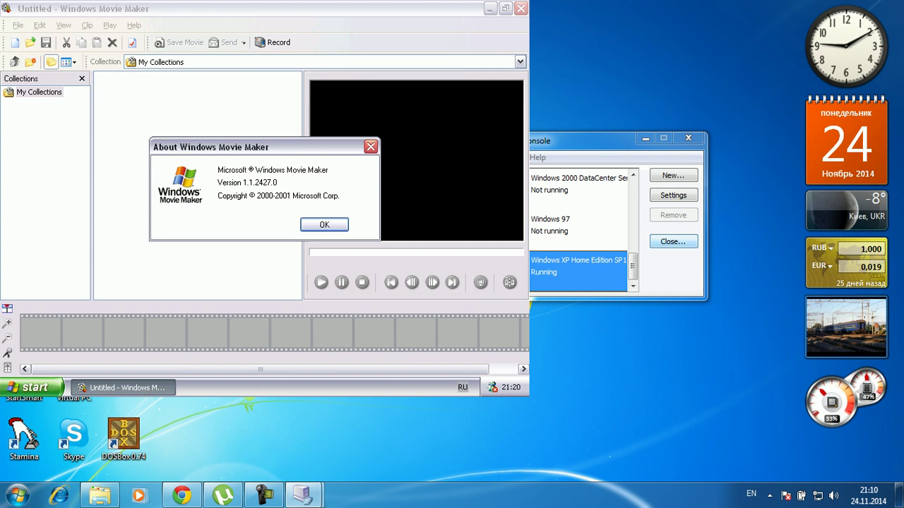
pyautogui.click(338, 224)
pyautogui.click(521, 9)
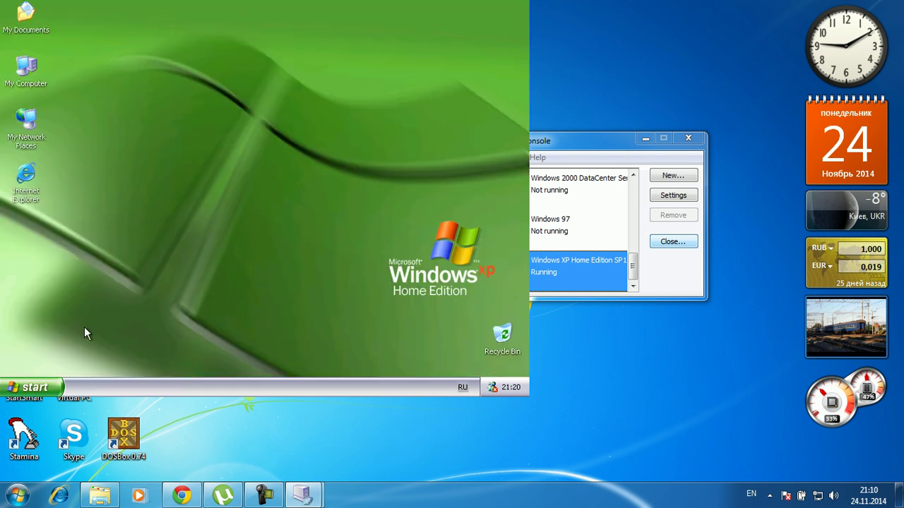
# - Open the Command Prompt and run the ver command to display the Windows version
pyautogui.click(37, 381)
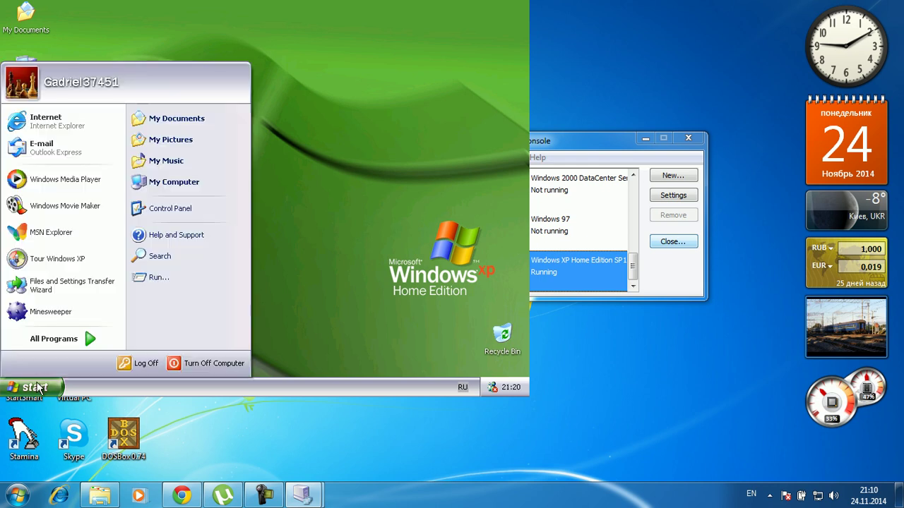
pyautogui.click(65, 342)
pyautogui.moveTo(187, 219)
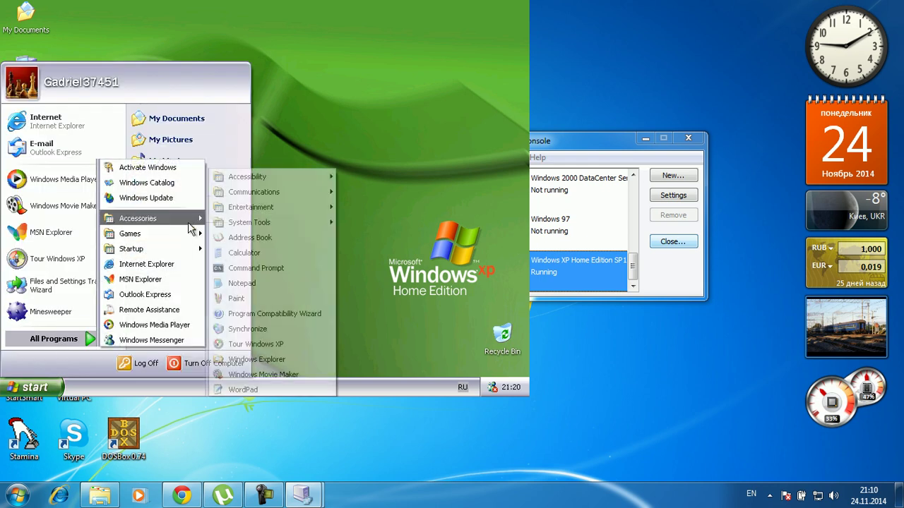
pyautogui.click(263, 267)
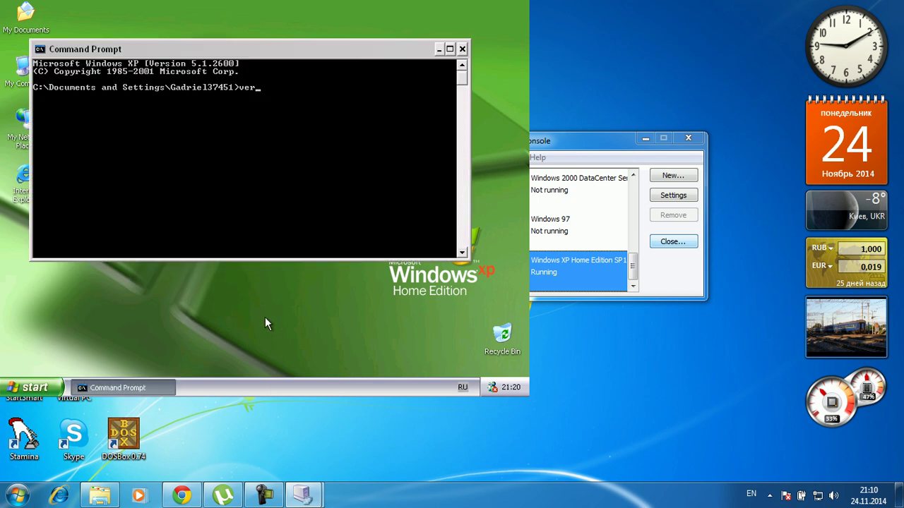
pyautogui.press('Return')
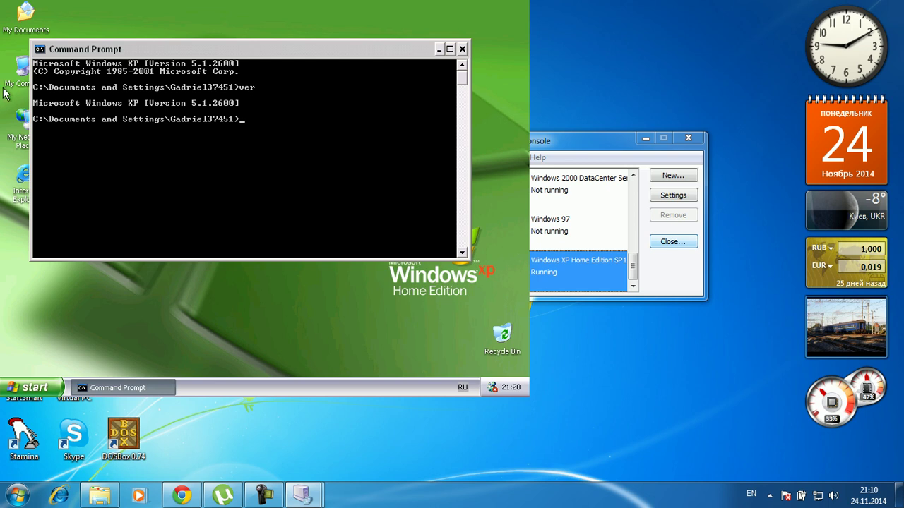
# - Maximize the Command Prompt window, restore it and close it
pyautogui.click(450, 50)
pyautogui.click(418, 9)
pyautogui.click(464, 46)
pyautogui.rightClick(255, 275)
pyautogui.click(279, 356)
# - Open Paint from the accessories and view its version information
pyautogui.click(32, 387)
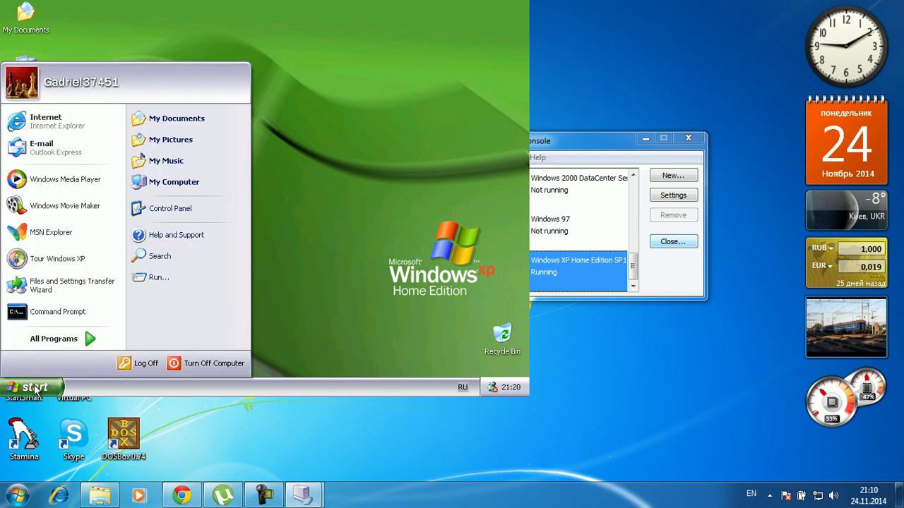
pyautogui.click(54, 339)
pyautogui.moveTo(171, 220)
pyautogui.moveTo(228, 223)
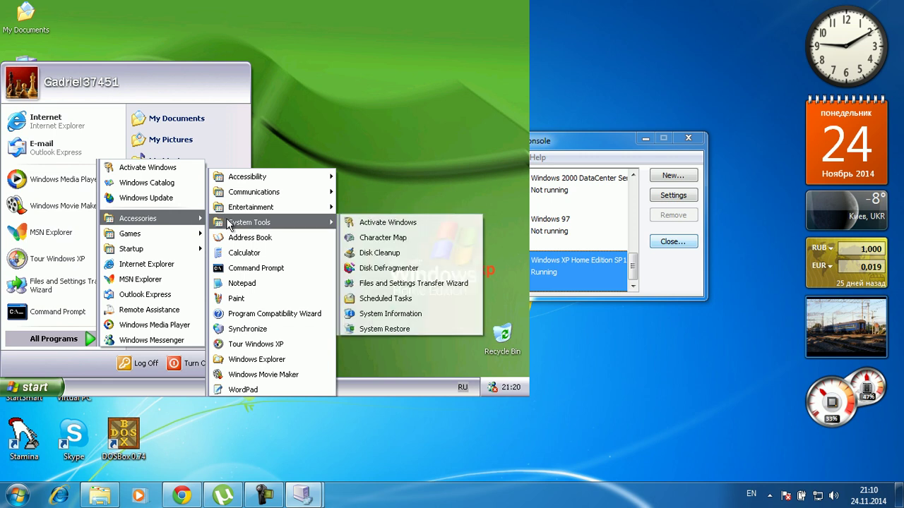
pyautogui.click(274, 302)
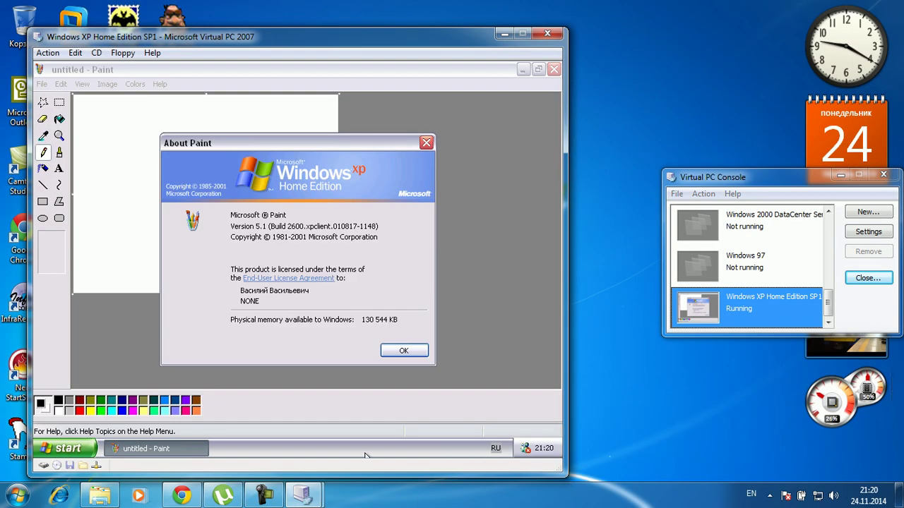
pyautogui.click(407, 350)
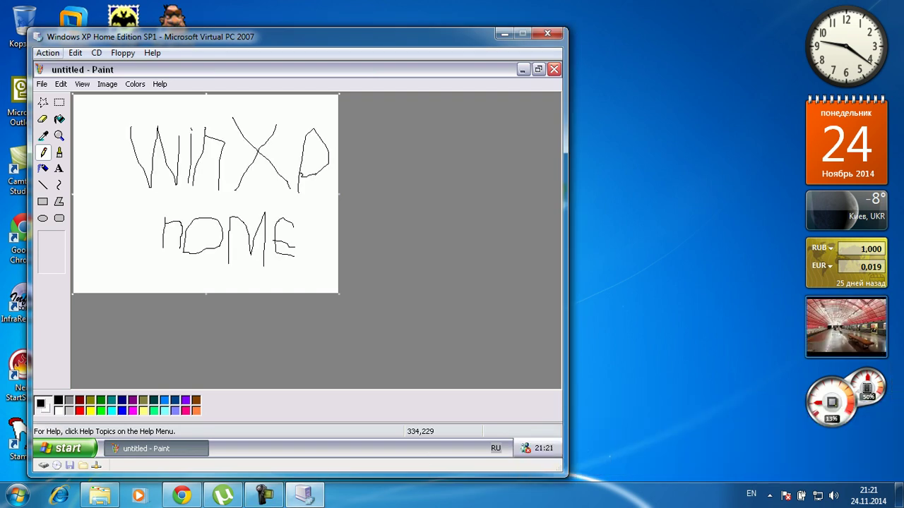
# - Switch the virtual machine to full-screen mode
pyautogui.click(47, 52)
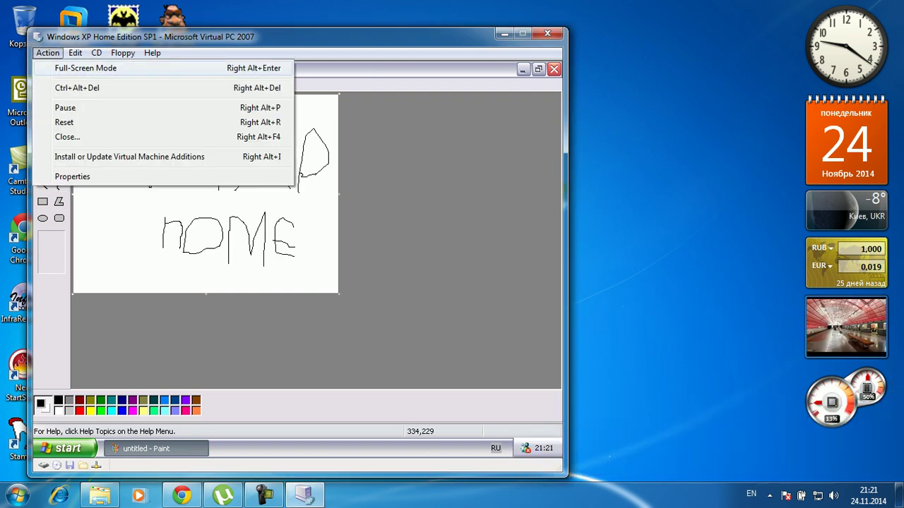
pyautogui.click(71, 69)
pyautogui.click(331, 307)
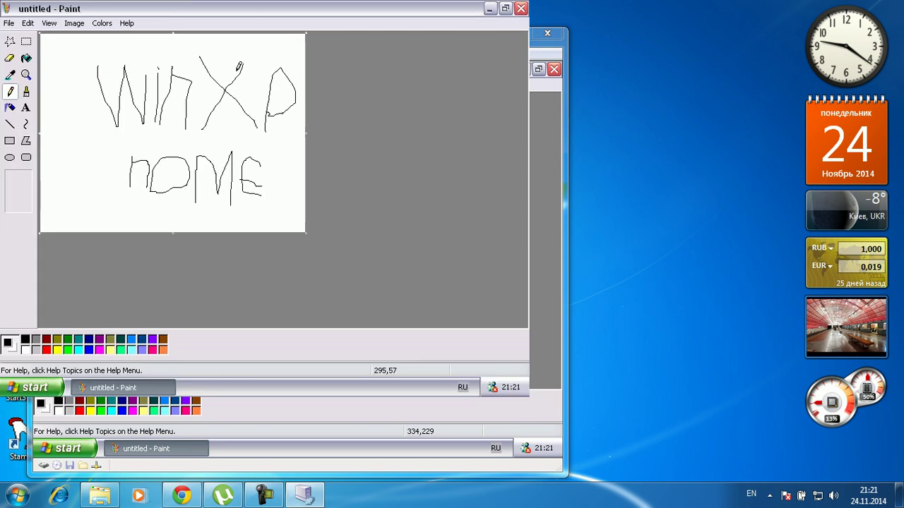
# - Restore the Paint window to its smaller size and close it without saving the drawing
pyautogui.doubleClick(272, 14)
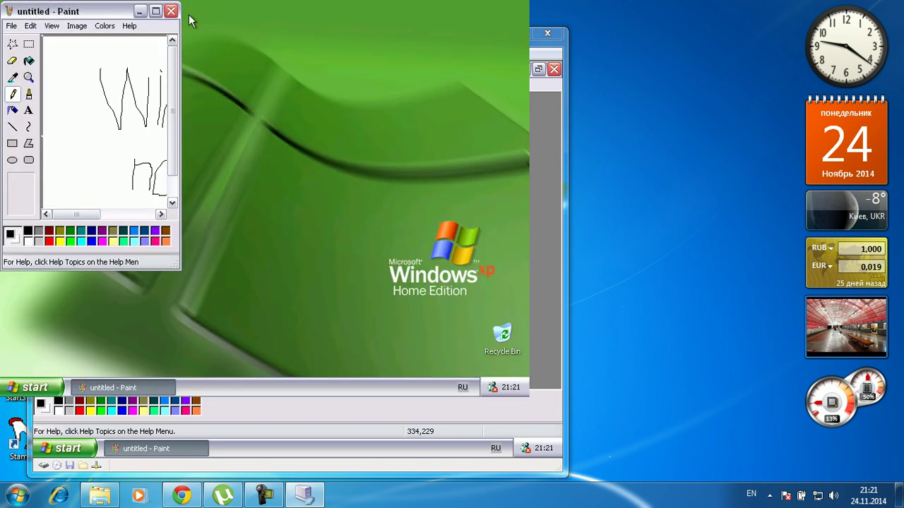
pyautogui.click(170, 10)
pyautogui.click(95, 159)
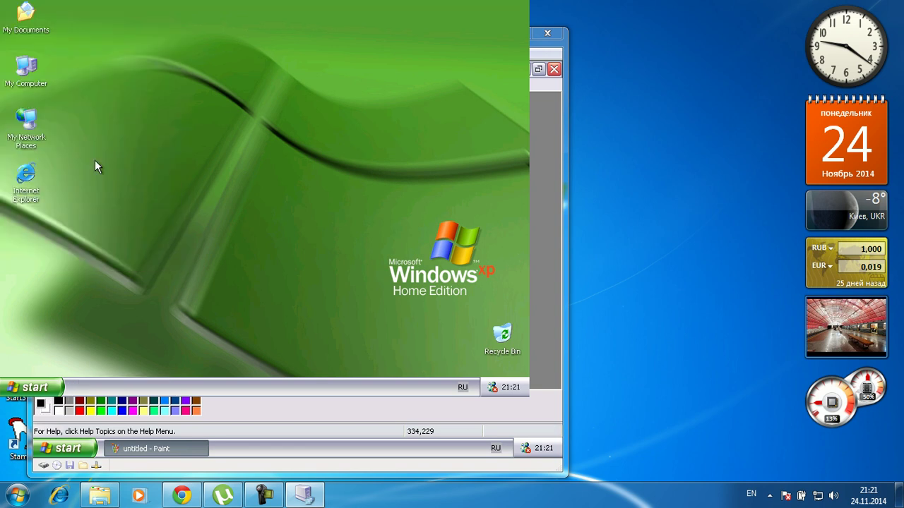
# - Open System Information from the system tools and maximize its window
pyautogui.click(40, 385)
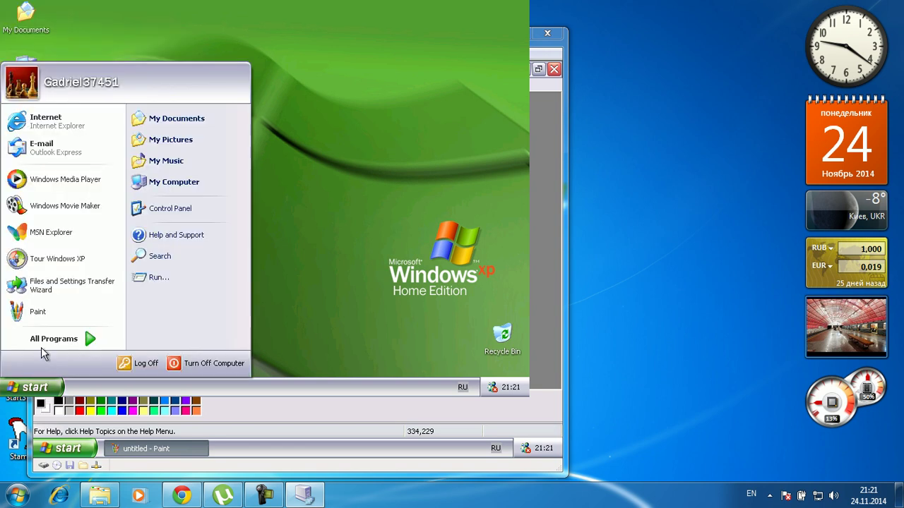
pyautogui.moveTo(57, 339)
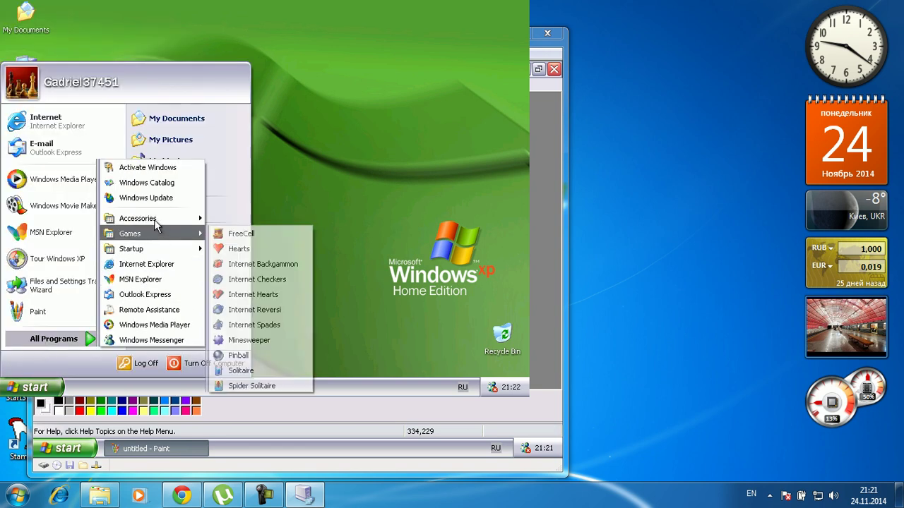
pyautogui.moveTo(162, 219)
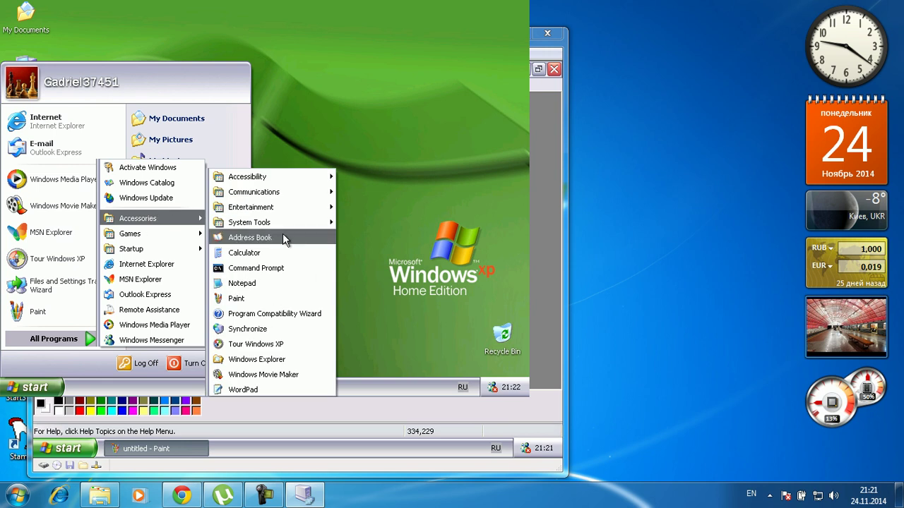
pyautogui.moveTo(283, 227)
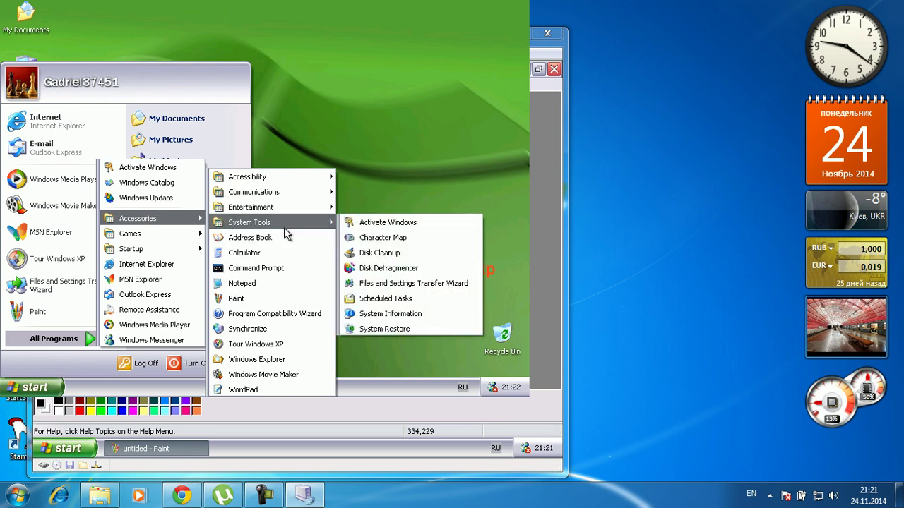
pyautogui.click(396, 314)
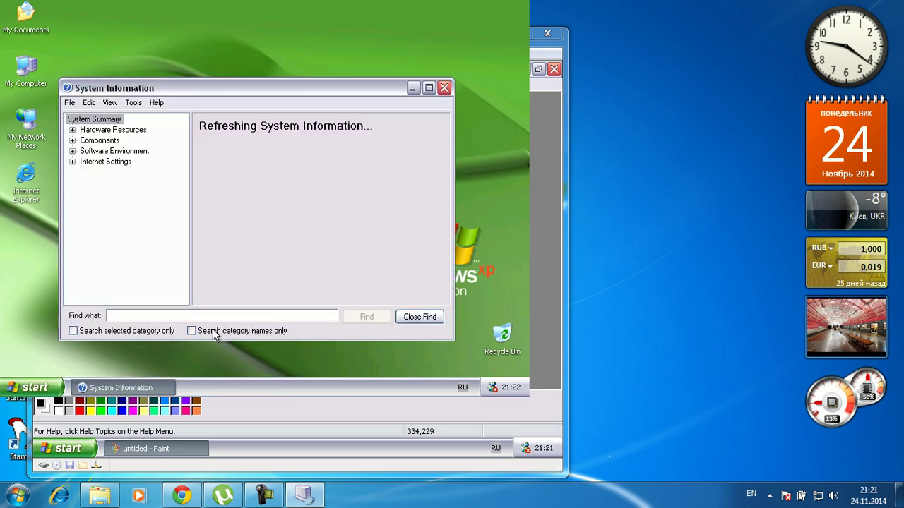
pyautogui.click(429, 87)
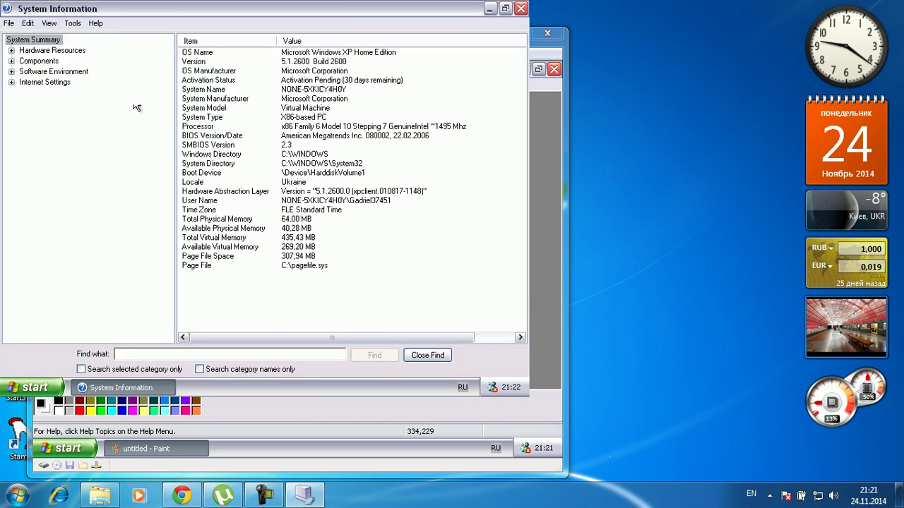
# - View the version details of System Information, restore its window and close it
pyautogui.click(96, 24)
pyautogui.click(103, 49)
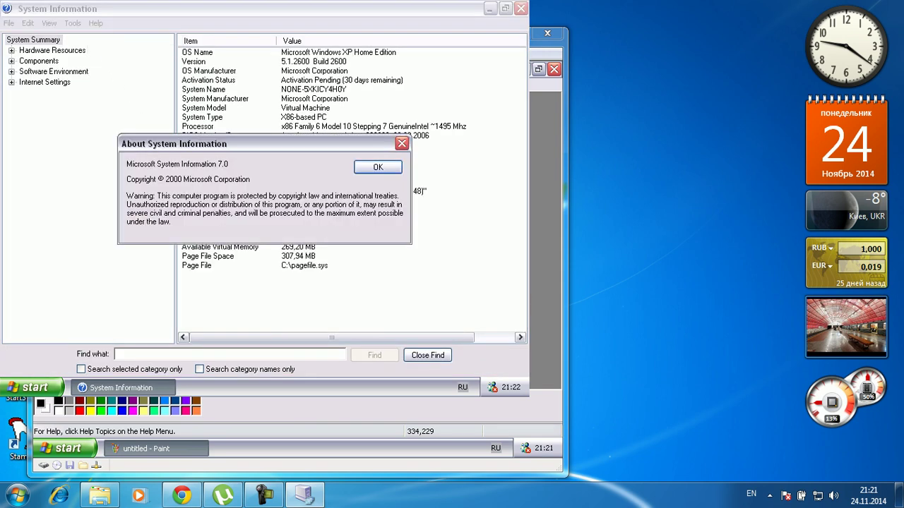
pyautogui.click(379, 168)
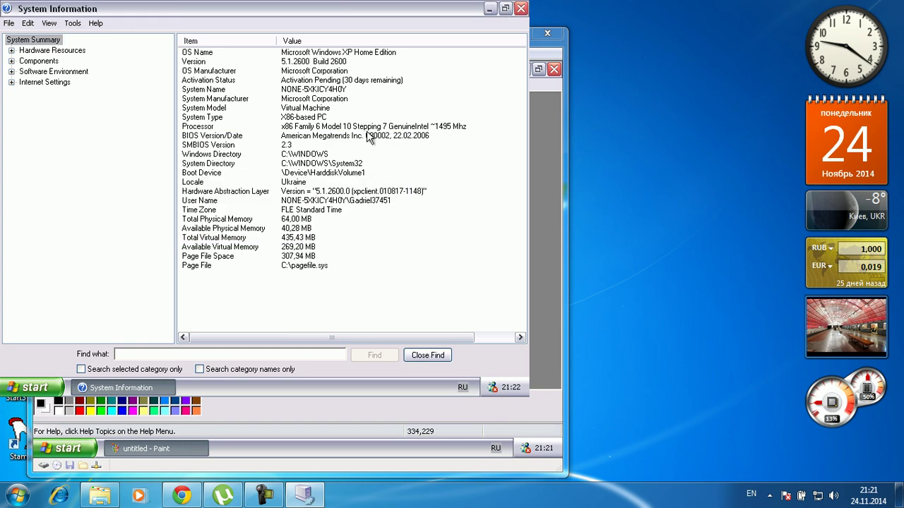
pyautogui.doubleClick(389, 19)
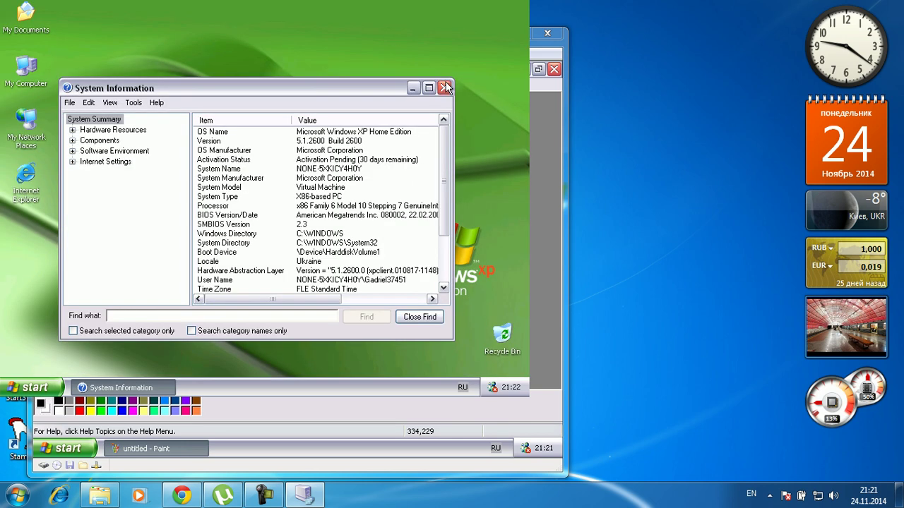
pyautogui.click(446, 89)
# - Open WordPad and enter the text 8786 in the blank document
pyautogui.click(29, 387)
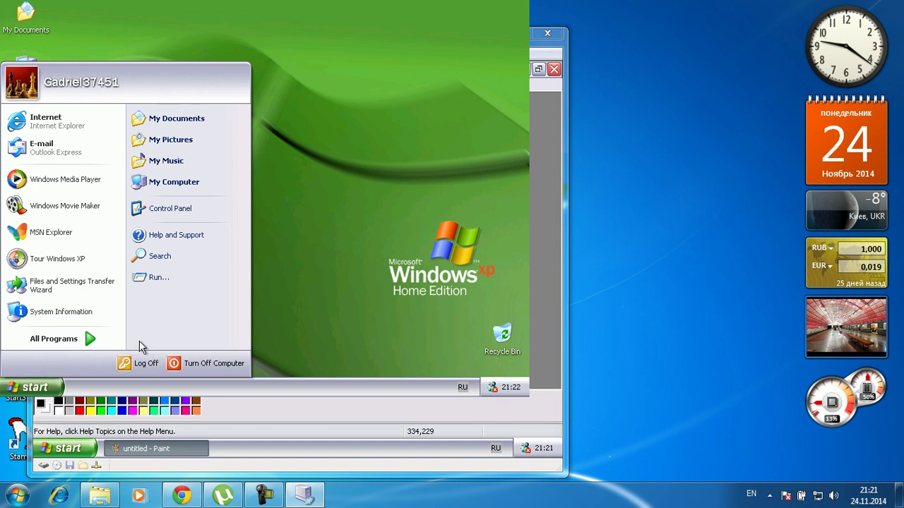
pyautogui.moveTo(89, 339)
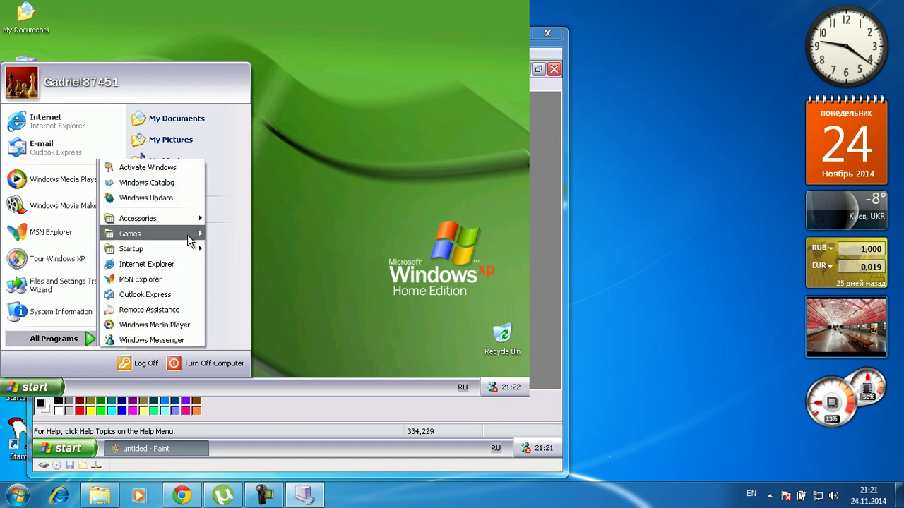
pyautogui.moveTo(189, 222)
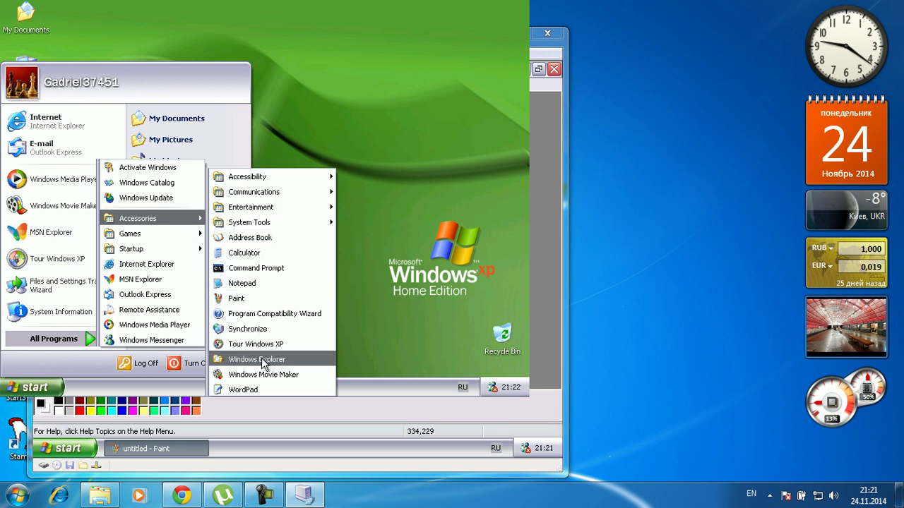
pyautogui.click(265, 389)
pyautogui.write('8786')
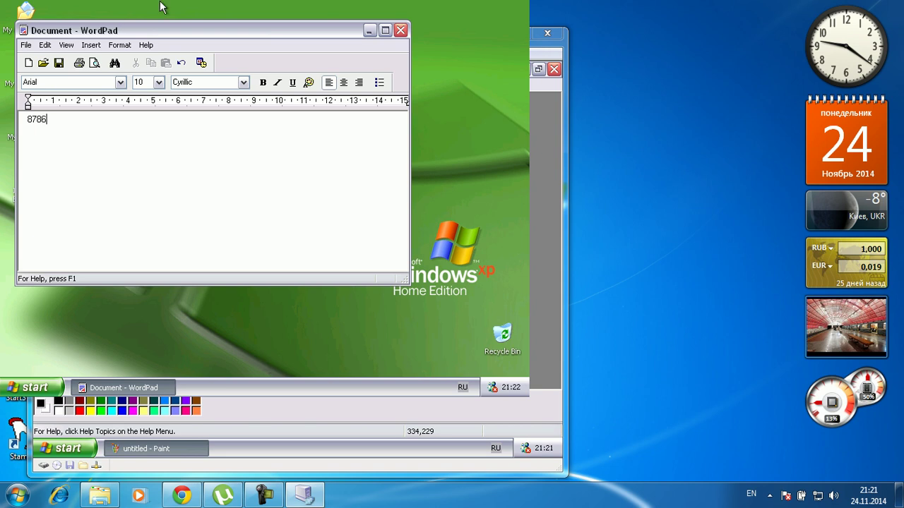
# - View WordPad's version information and maximize its window
pyautogui.click(146, 44)
pyautogui.click(164, 71)
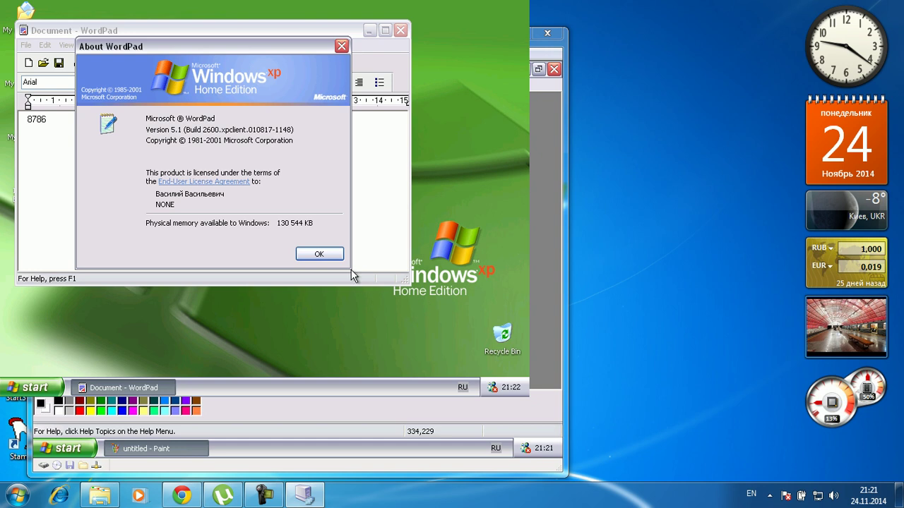
pyautogui.click(336, 255)
pyautogui.click(386, 30)
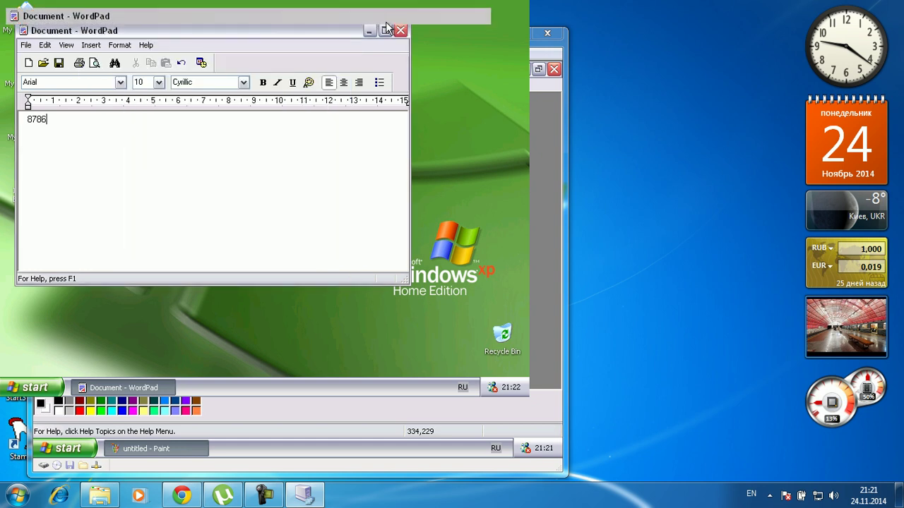
# - Restore the WordPad window to its smaller size and close WordPad without saving the document
pyautogui.click(521, 7)
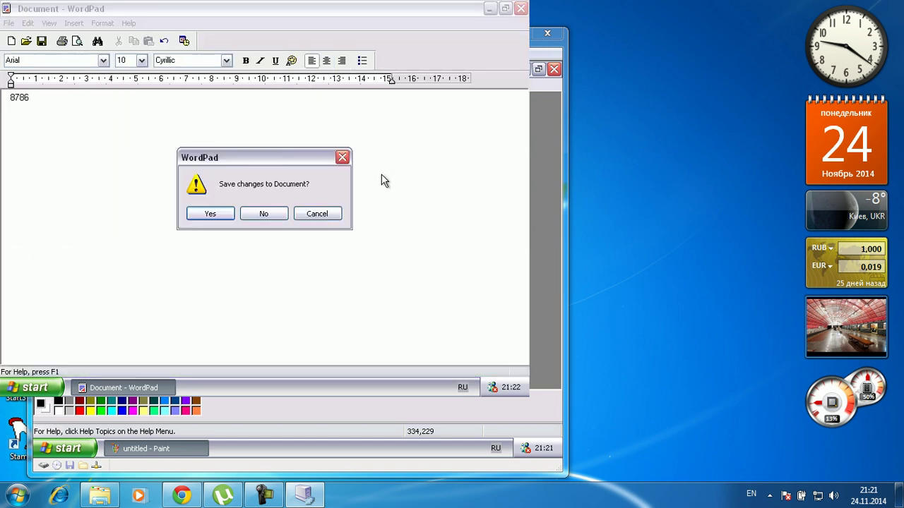
pyautogui.click(330, 214)
pyautogui.doubleClick(396, 7)
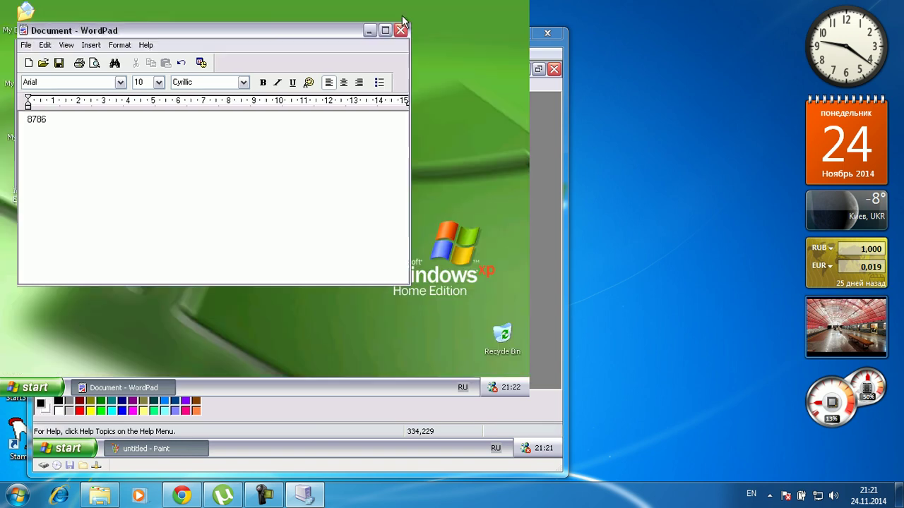
pyautogui.click(401, 30)
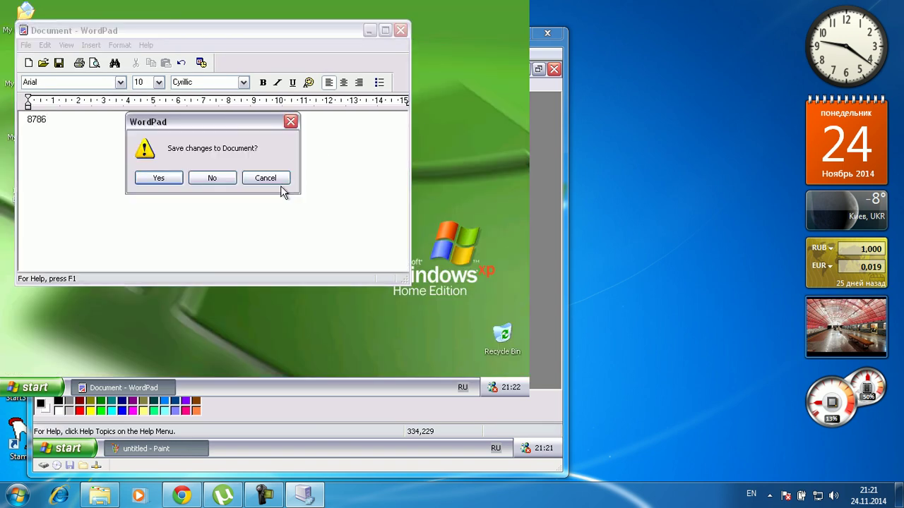
pyautogui.click(232, 181)
# - Open Notepad from the accessories and take the virtual machine out of full-screen mode
pyautogui.click(34, 388)
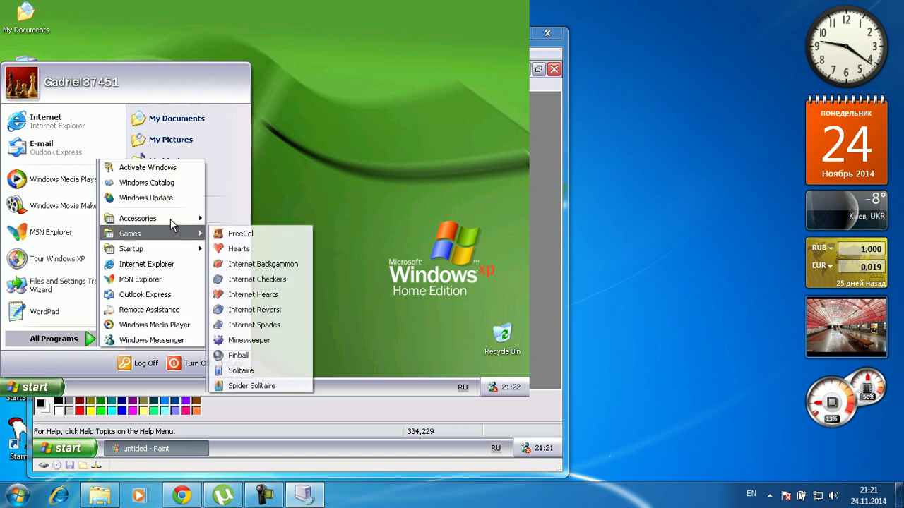
pyautogui.moveTo(170, 217)
pyautogui.click(250, 282)
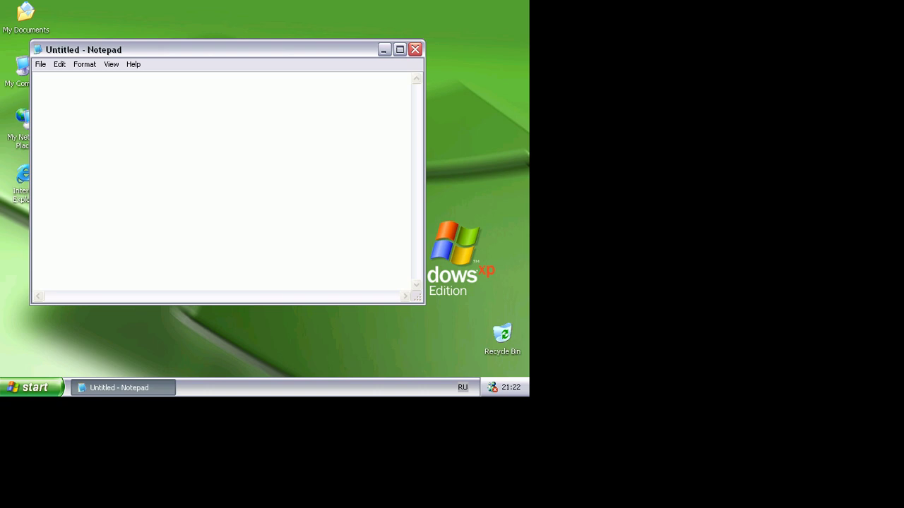
pyautogui.hotkey('alt', 'Return')
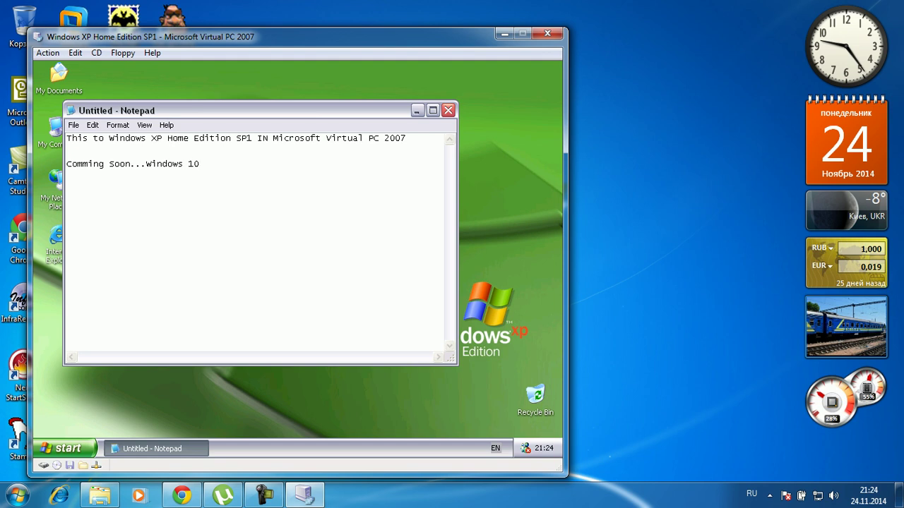
# - Switch the virtual machine back to full-screen mode and accept the full-screen notice
pyautogui.hotkey('alt', 'a')
pyautogui.press('Return')
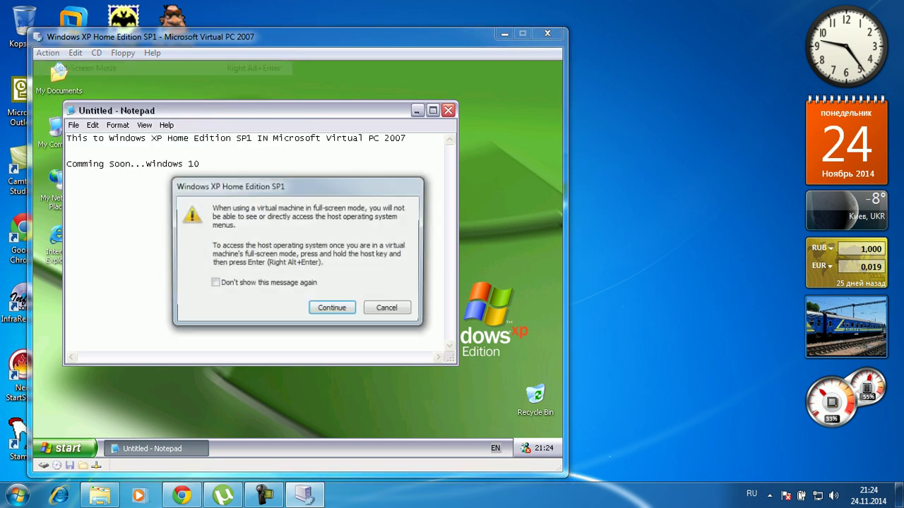
pyautogui.press('Return')
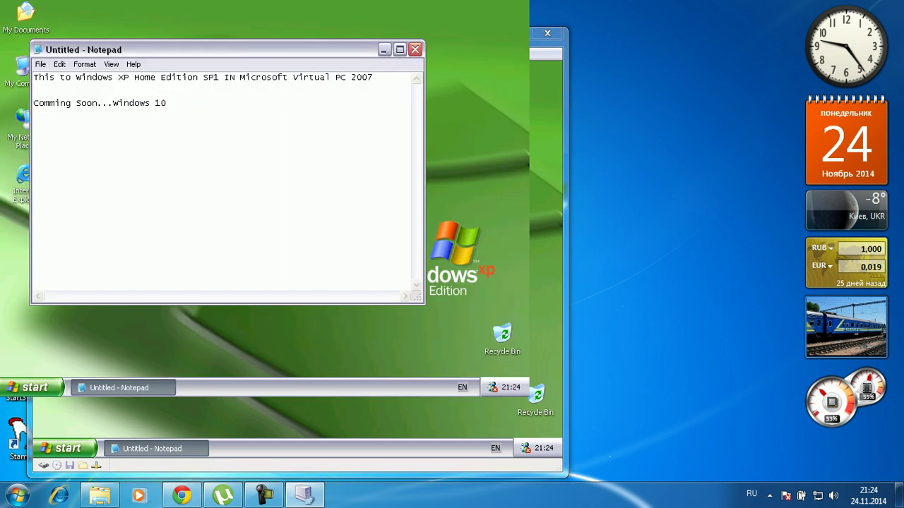
# - View Notepad's version information and close Notepad without saving the text
pyautogui.click(134, 65)
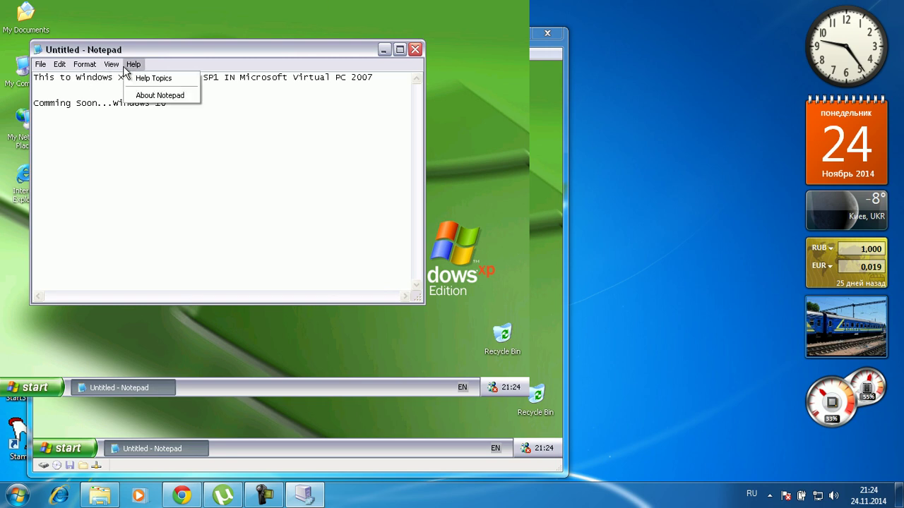
pyautogui.click(141, 92)
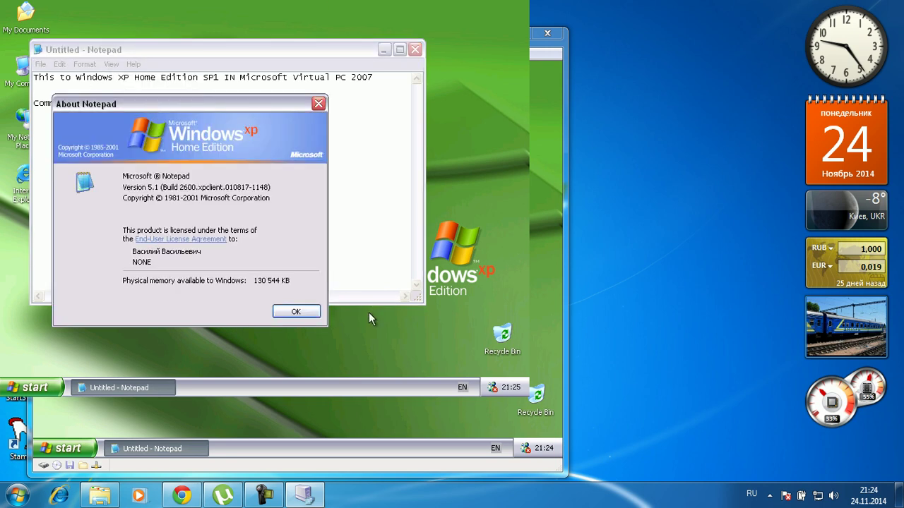
pyautogui.click(304, 314)
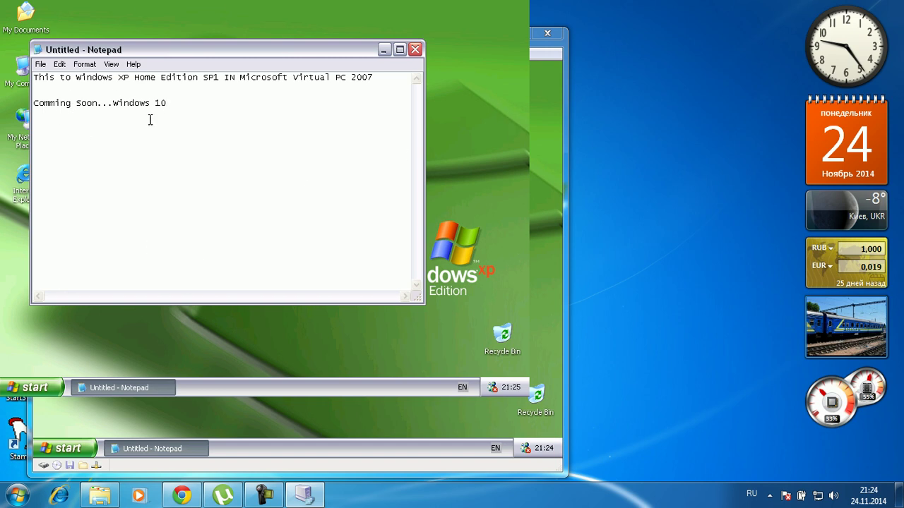
pyautogui.click(415, 48)
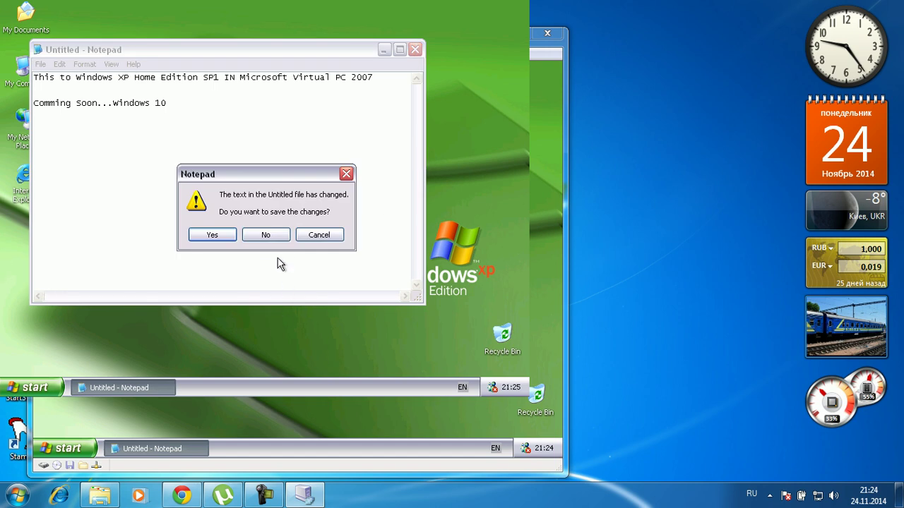
pyautogui.click(267, 235)
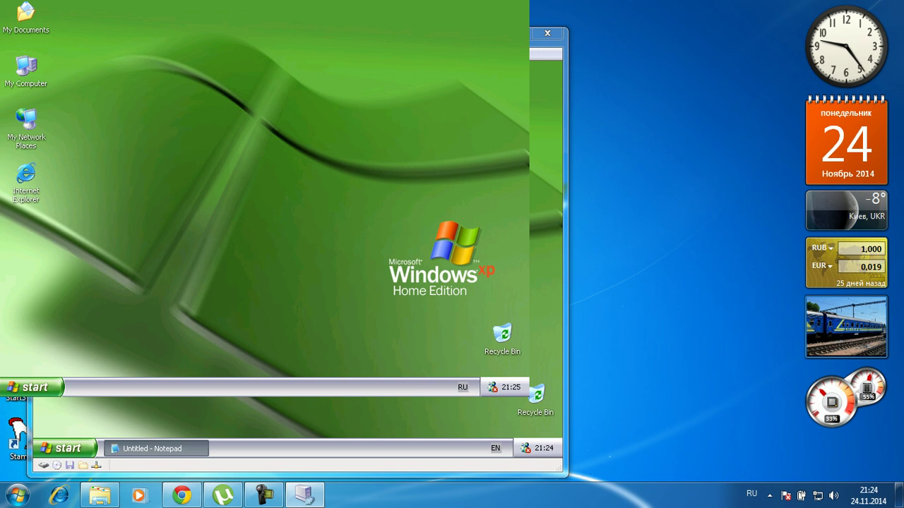
# - Log the current user off Windows XP to reach the welcome screen
pyautogui.click(42, 386)
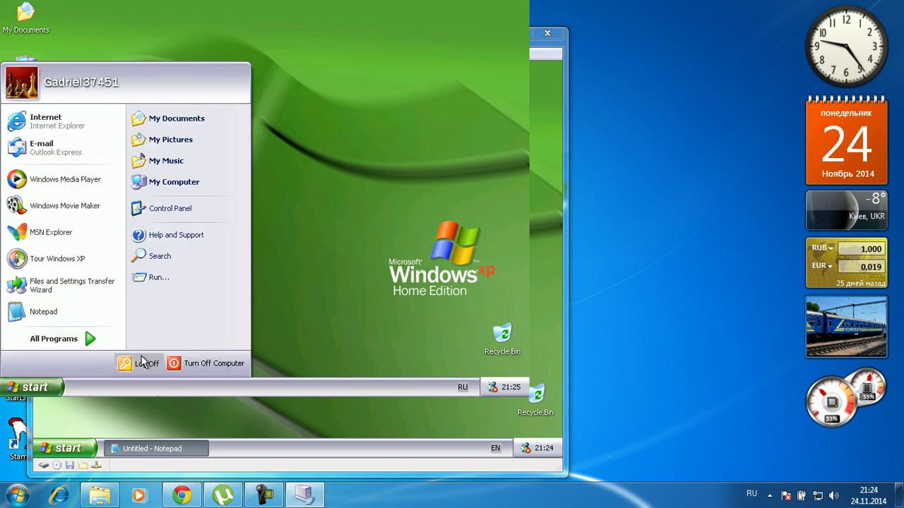
pyautogui.click(141, 363)
pyautogui.click(302, 156)
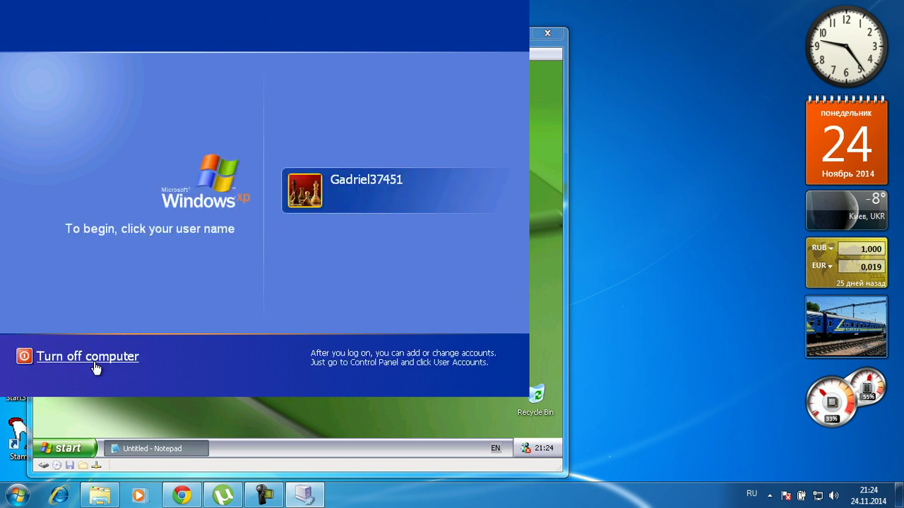
# - View the turn-off options on the welcome screen, cancel them and log back in to the user account
pyautogui.click(94, 363)
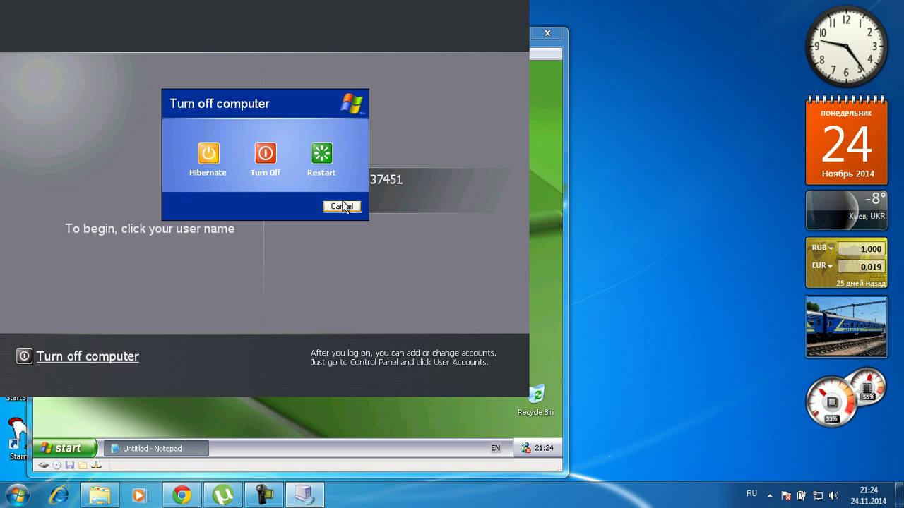
pyautogui.click(344, 206)
pyautogui.click(343, 205)
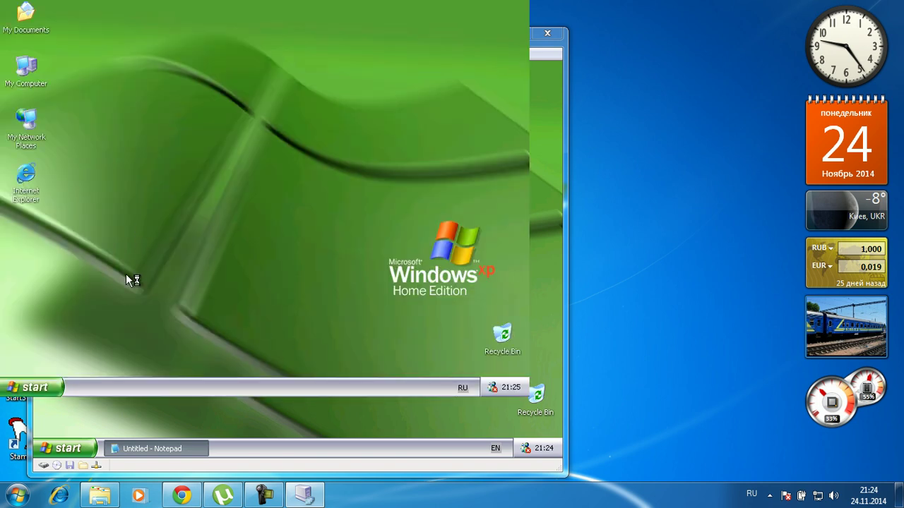
# - Use Switch User to go to the welcome screen and return to the logged-on account
pyautogui.click(30, 386)
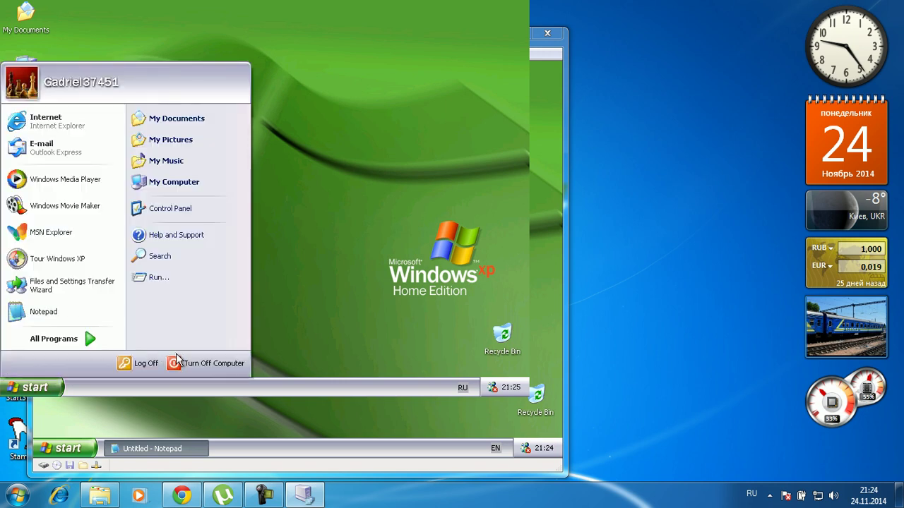
pyautogui.click(157, 363)
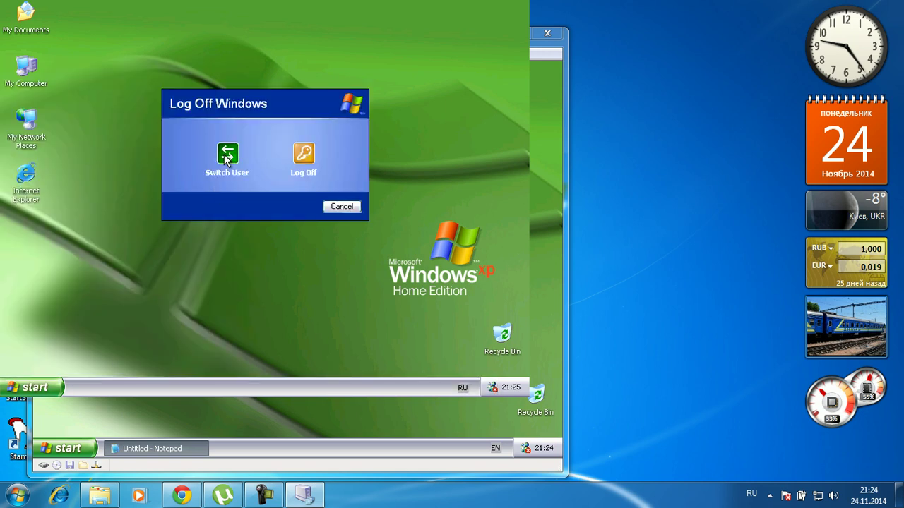
pyautogui.click(227, 156)
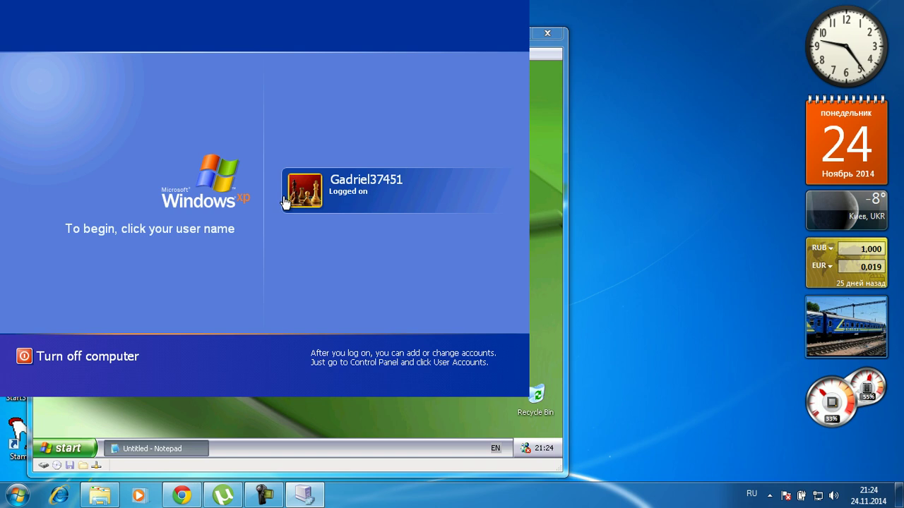
pyautogui.click(285, 203)
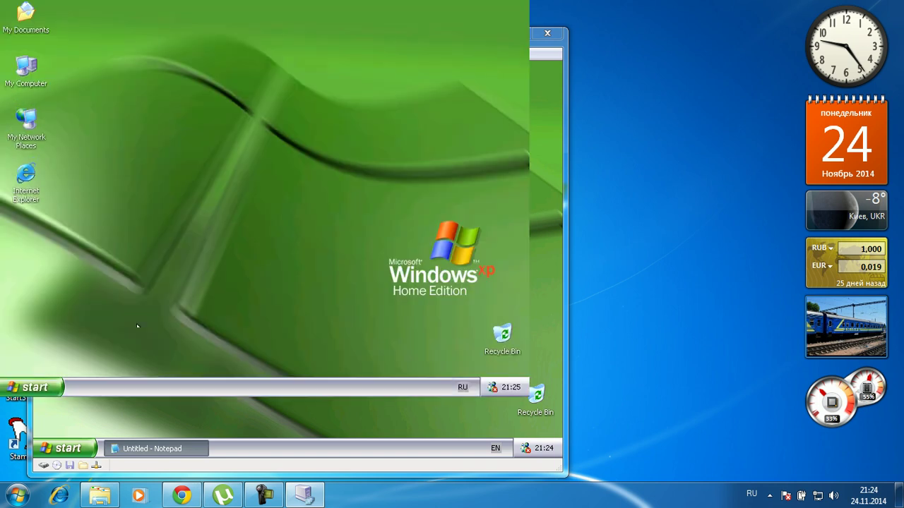
# - Shut down the Windows XP virtual machine with the Turn Off option
pyautogui.click(49, 385)
pyautogui.click(184, 359)
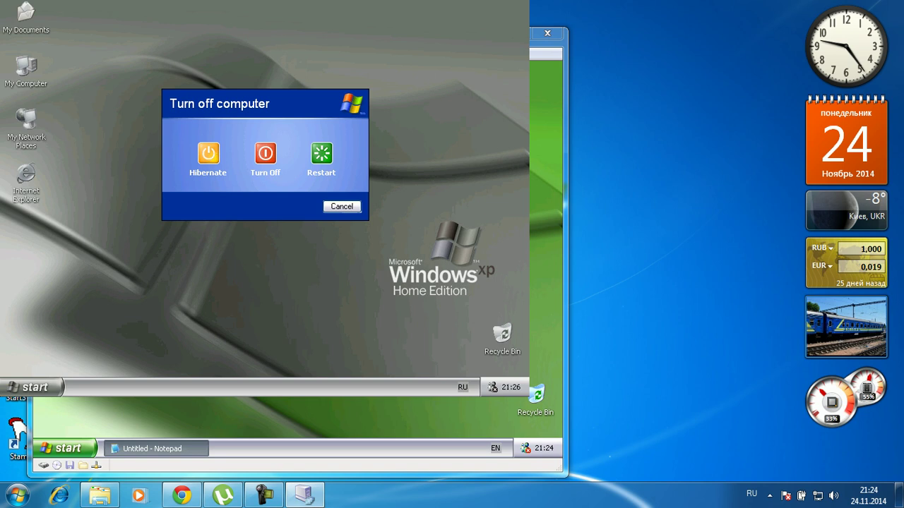
pyautogui.click(274, 151)
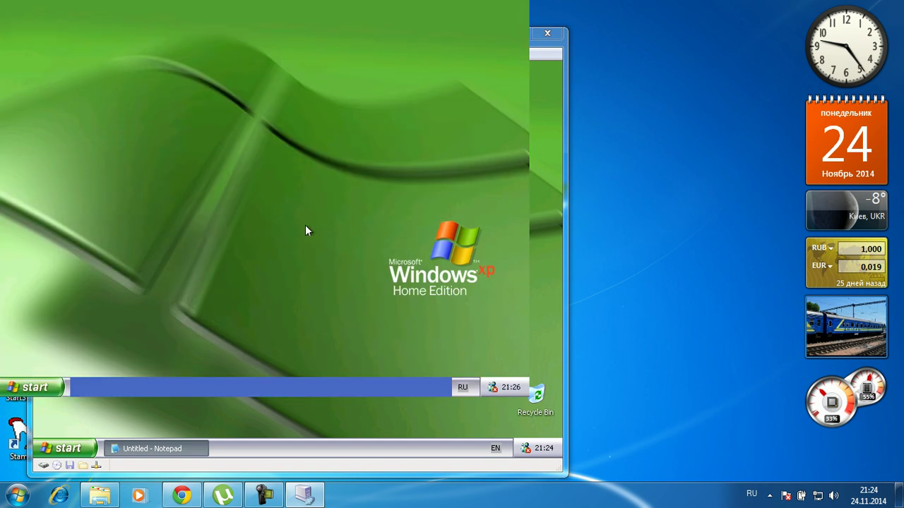